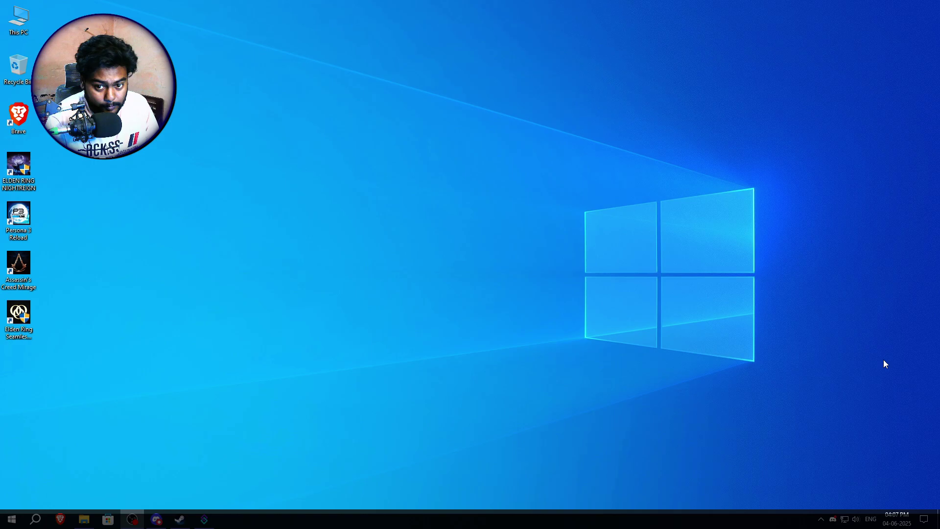
# Copy the seven steam_input VDF files, from the PS4 controller file through steam_input_manifest.vdf, in ELDEN RING NIGHTREIGN's Game folder.
pyautogui.click(86, 520)
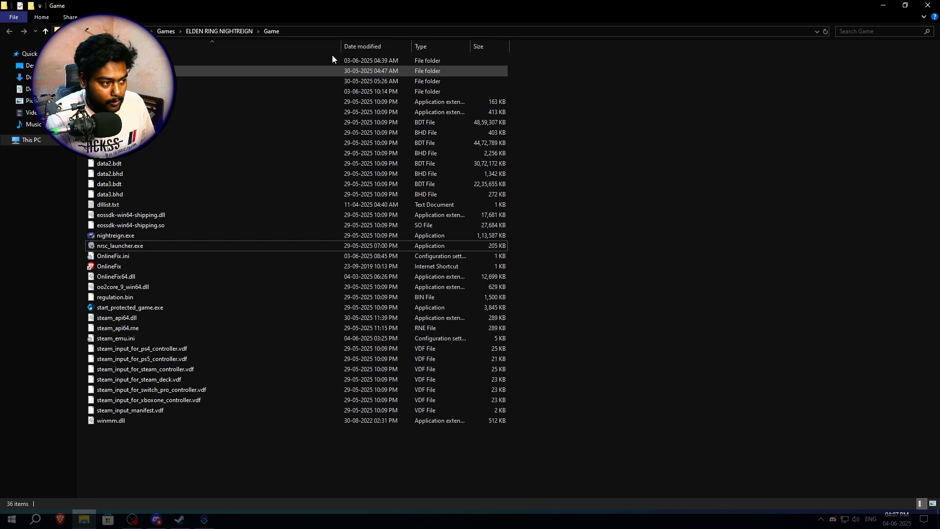
pyautogui.click(219, 31)
pyautogui.doubleClick(161, 81)
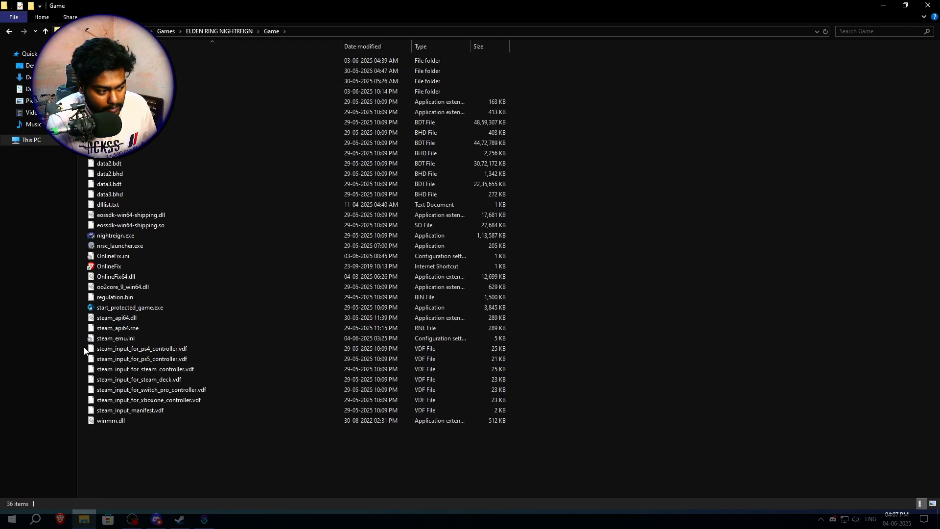
pyautogui.moveTo(84, 350); pyautogui.dragTo(169, 411)
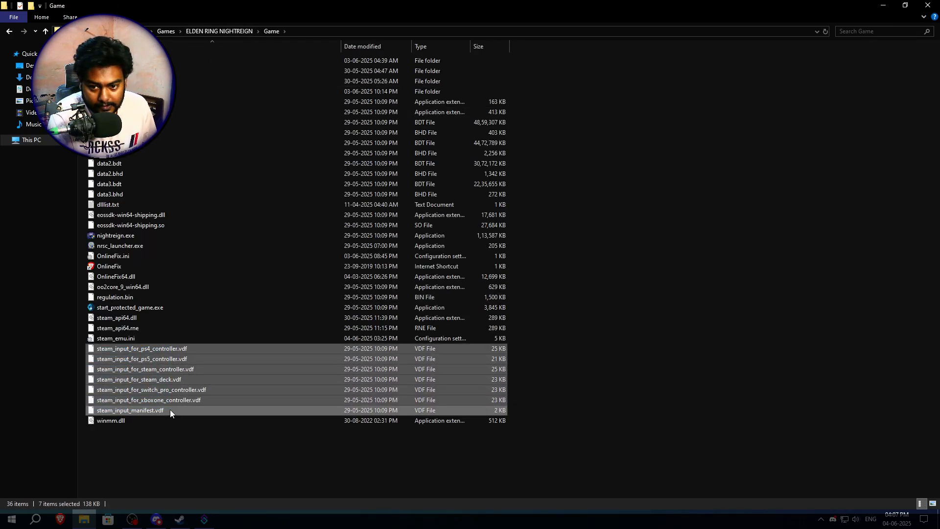
pyautogui.rightClick(213, 377)
pyautogui.click(240, 433)
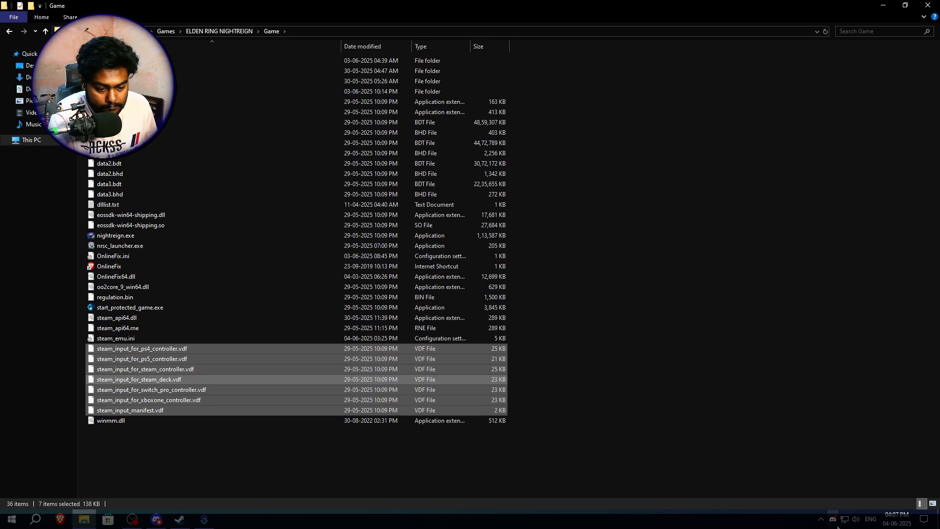
# Exit the Steam client running in the background.
pyautogui.click(820, 519)
pyautogui.rightClick(831, 441)
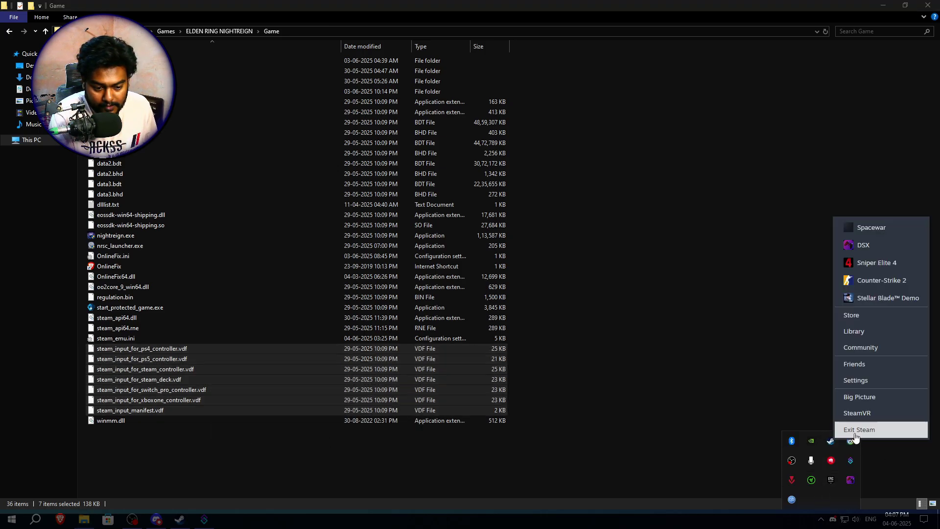
pyautogui.click(855, 431)
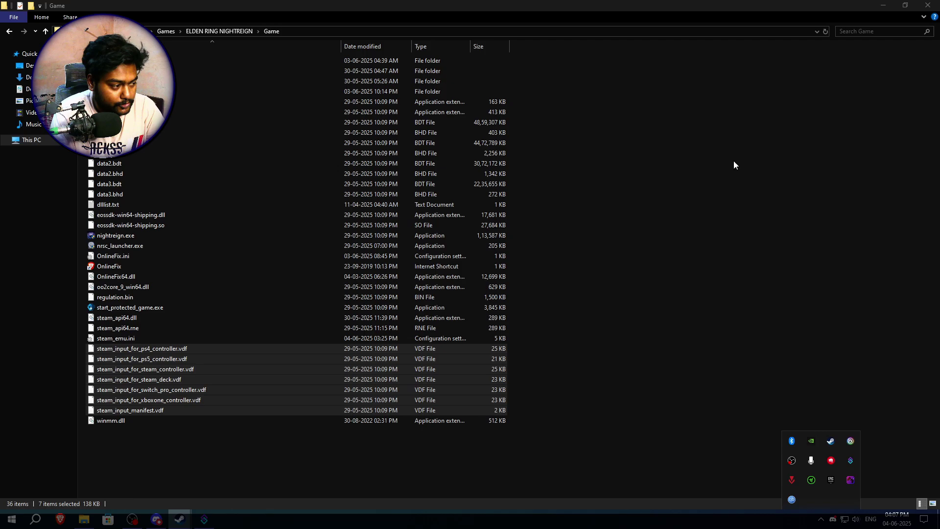
pyautogui.click(811, 178)
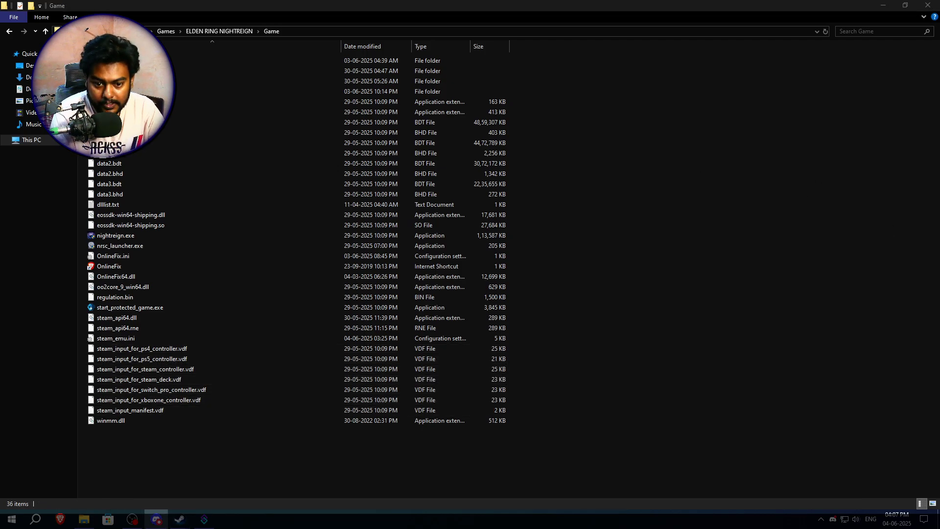
pyautogui.click(605, 229)
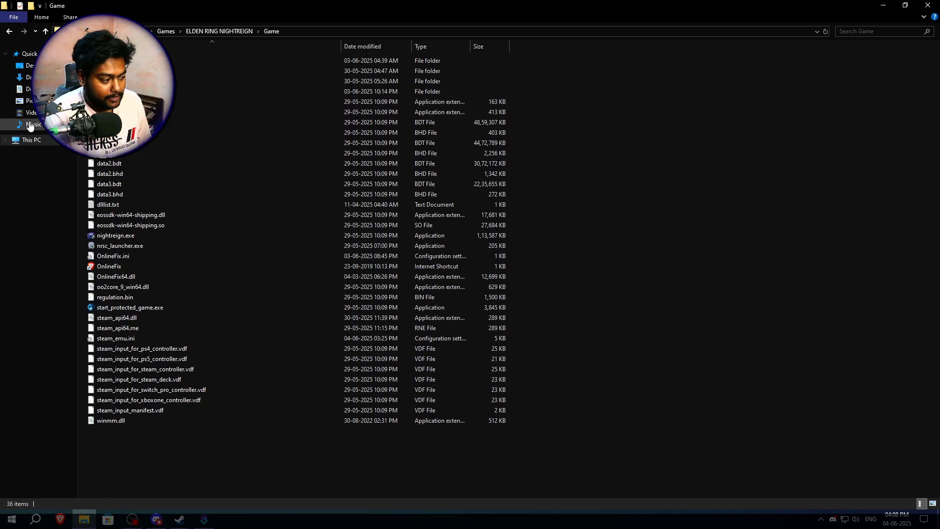
# Open the templates folder inside controller_base in Steam's installation directory under Program Files (x86) on drive C.
pyautogui.click(35, 141)
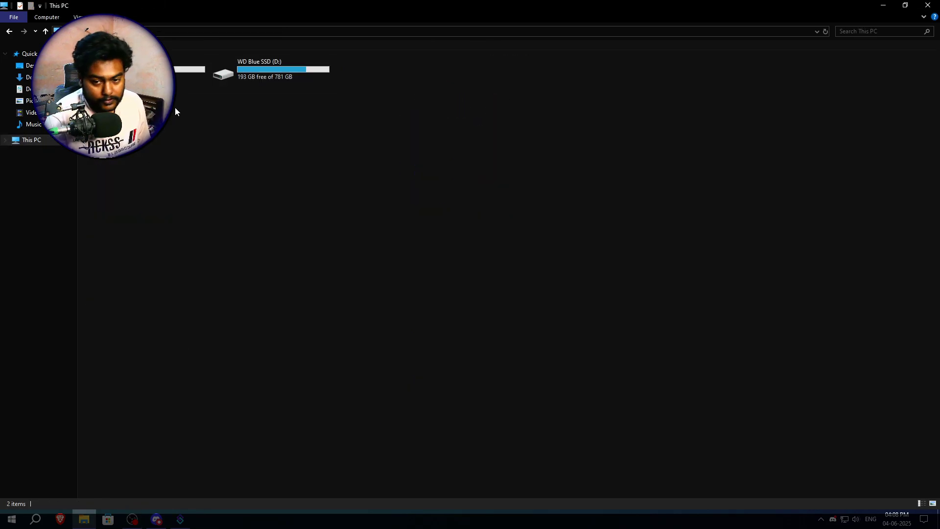
pyautogui.hotkey('alt', 'Left')
pyautogui.click(49, 141)
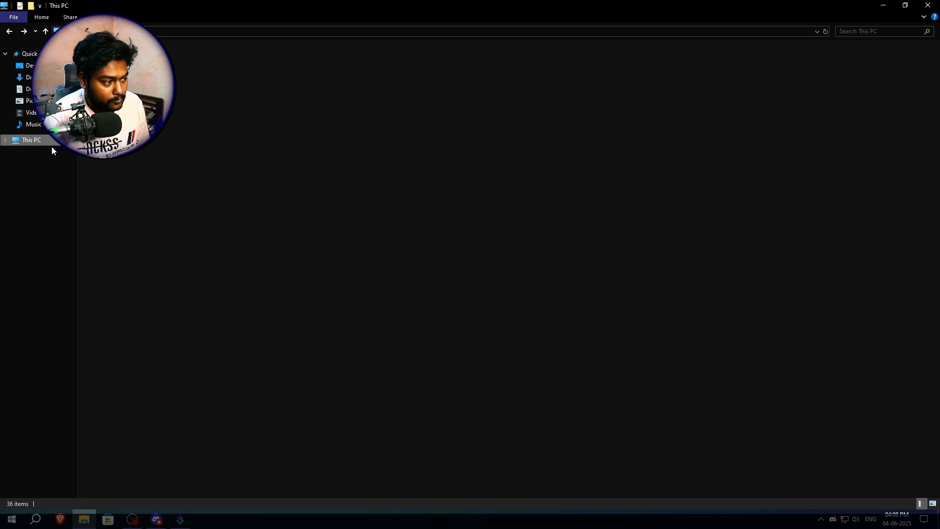
pyautogui.doubleClick(191, 66)
pyautogui.click(147, 112)
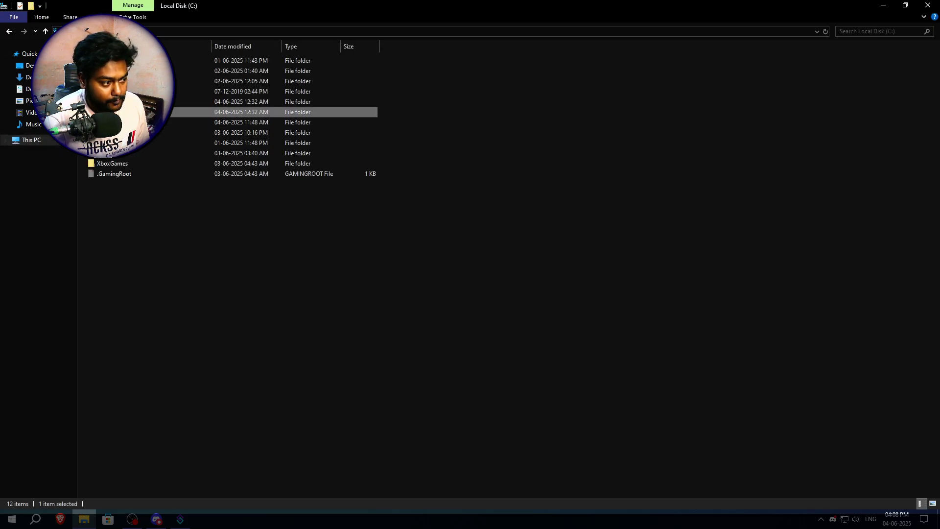
pyautogui.doubleClick(147, 112)
pyautogui.doubleClick(128, 183)
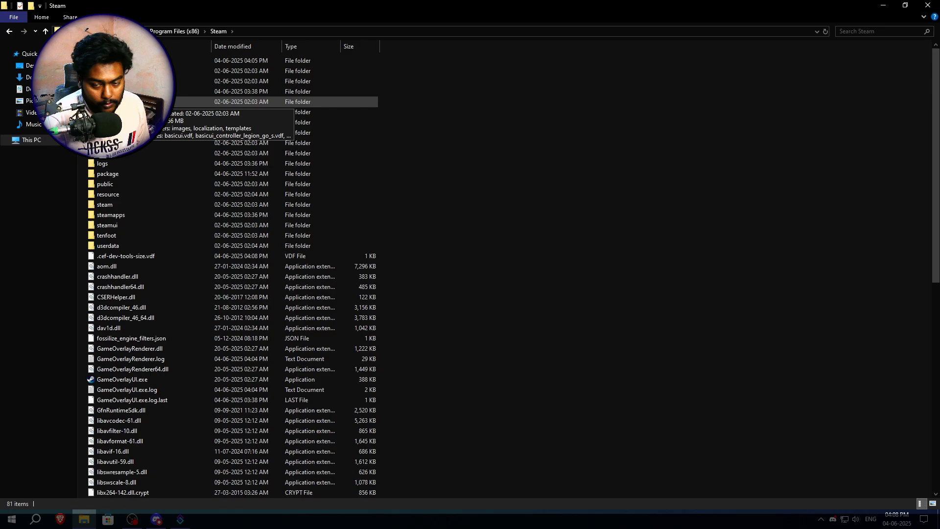
pyautogui.doubleClick(146, 101)
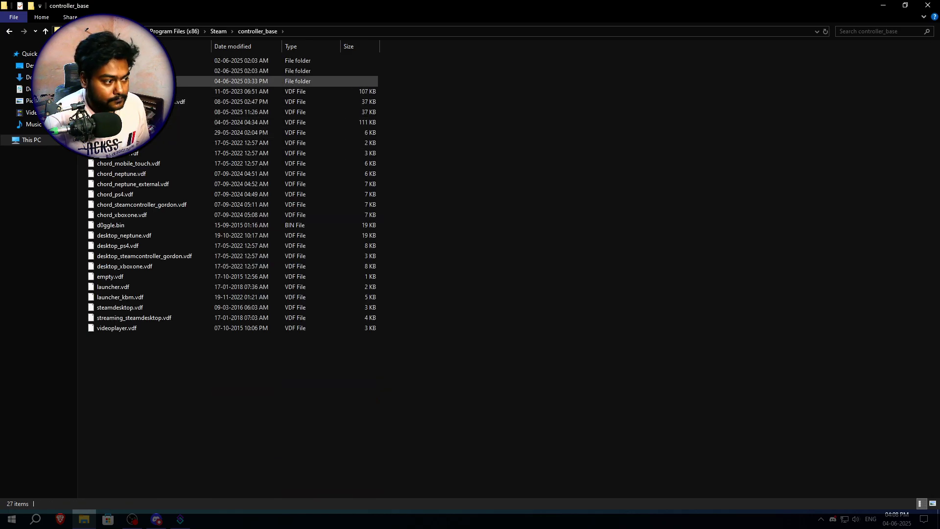
pyautogui.doubleClick(147, 81)
# Paste the copied steam_input files into the templates folder, replacing the files with the same names.
pyautogui.rightClick(664, 149)
pyautogui.click(694, 214)
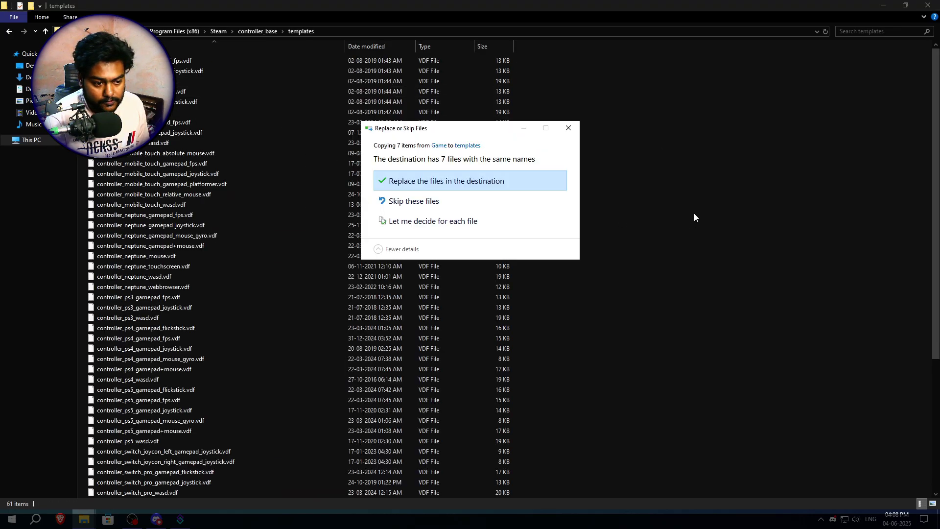
pyautogui.click(504, 184)
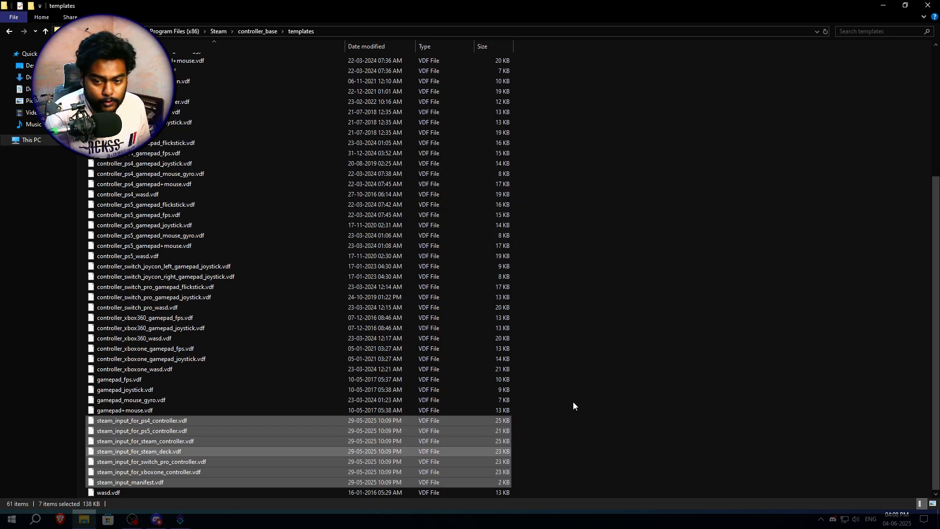
# Copy only the steam_input_manifest.vdf file from the templates folder.
pyautogui.click(156, 480)
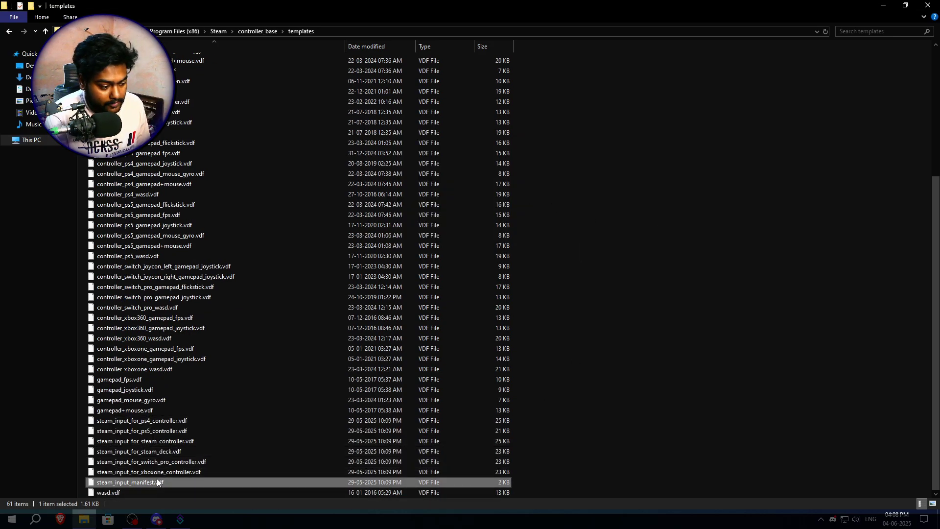
pyautogui.rightClick(202, 482)
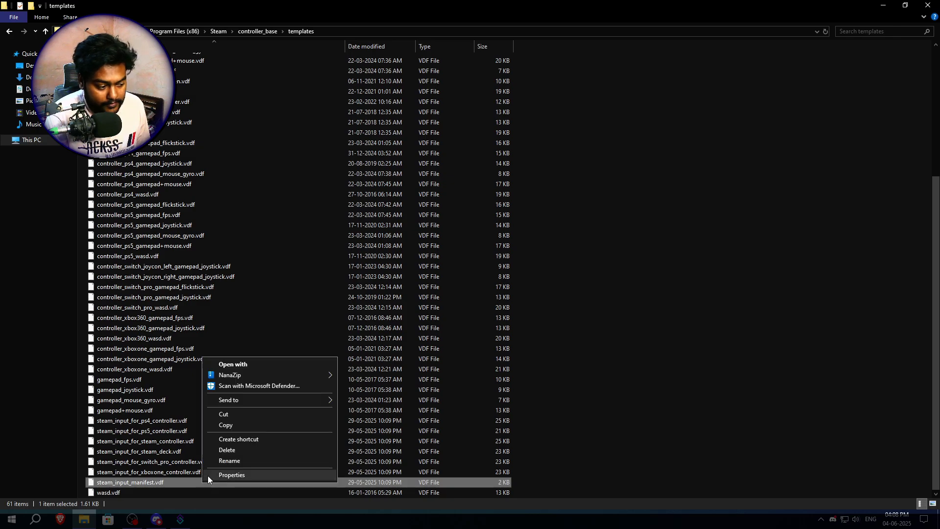
pyautogui.click(254, 424)
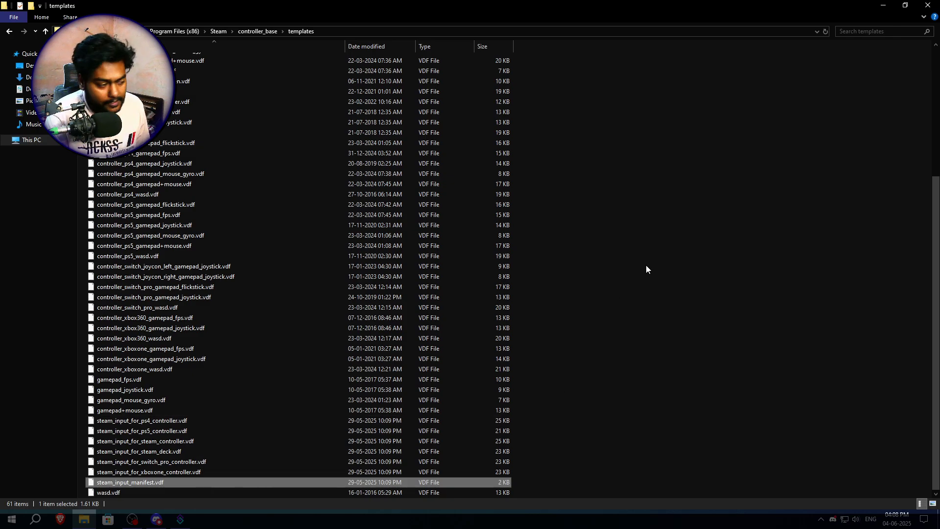
# Paste the copied manifest file into the controller_config folder of the Steam directory.
pyautogui.hotkey('alt', 'Up')
pyautogui.hotkey('alt', 'Up')
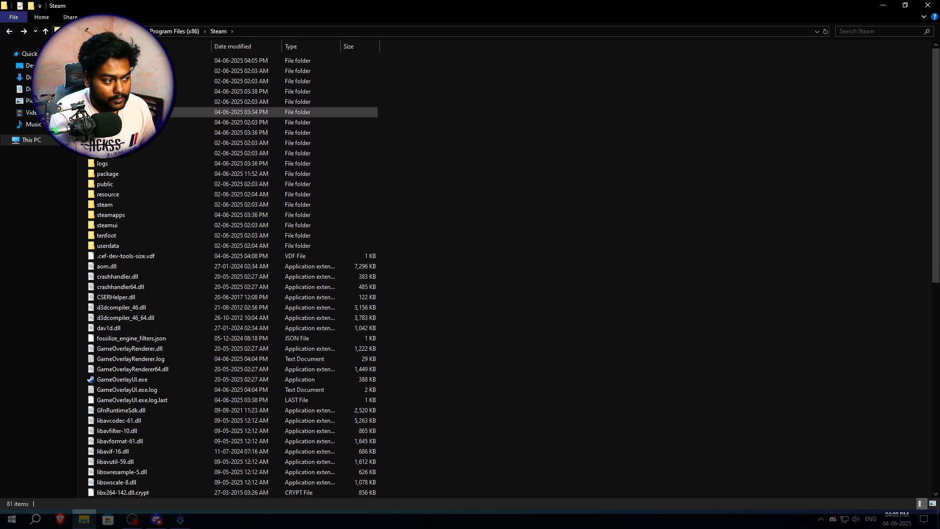
pyautogui.click(161, 112)
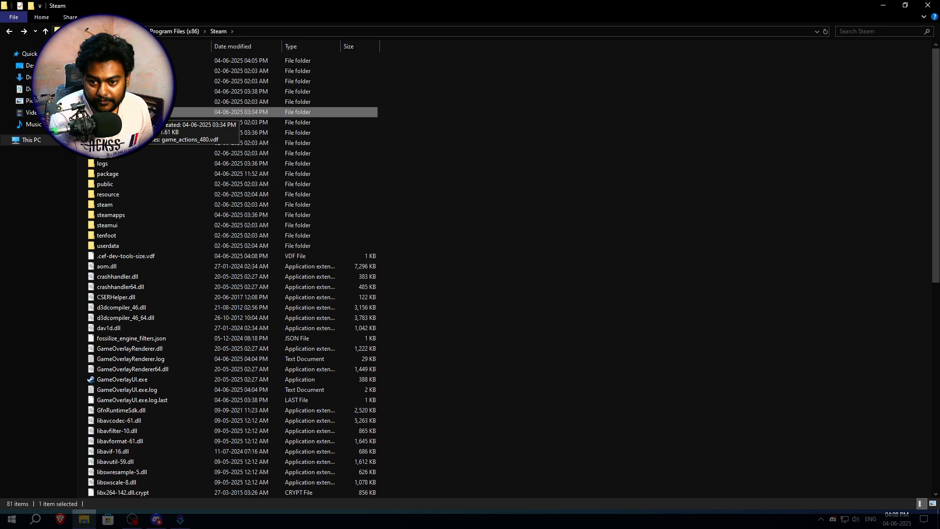
pyautogui.moveTo(474, 5); pyautogui.dragTo(575, 79)
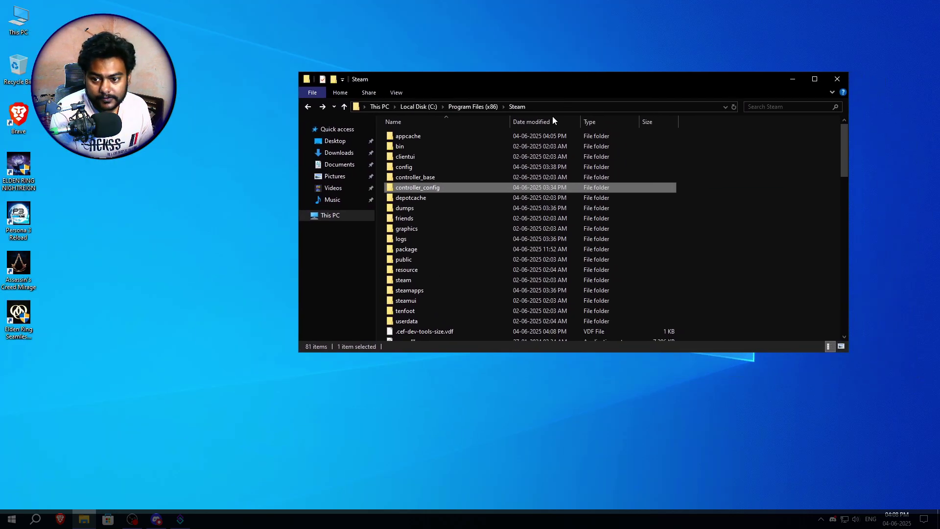
pyautogui.rightClick(439, 187)
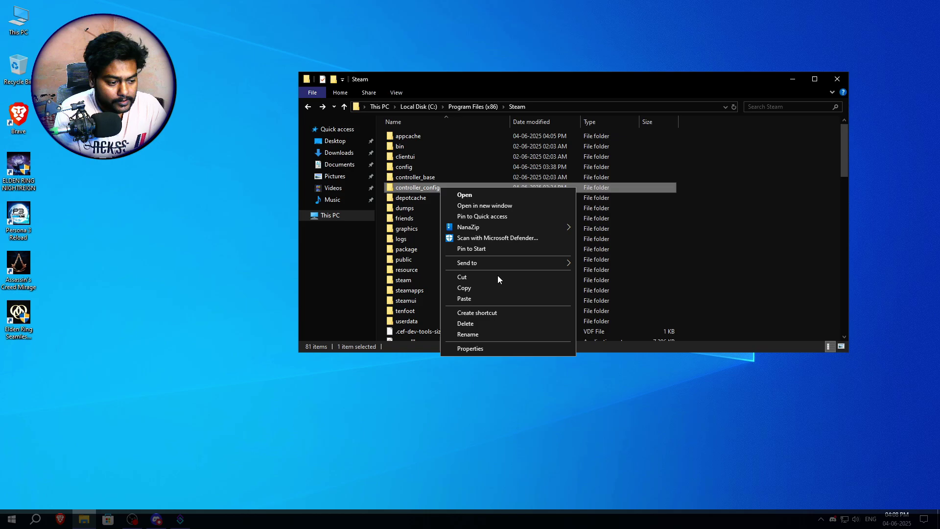
pyautogui.click(495, 334)
pyautogui.doubleClick(473, 190)
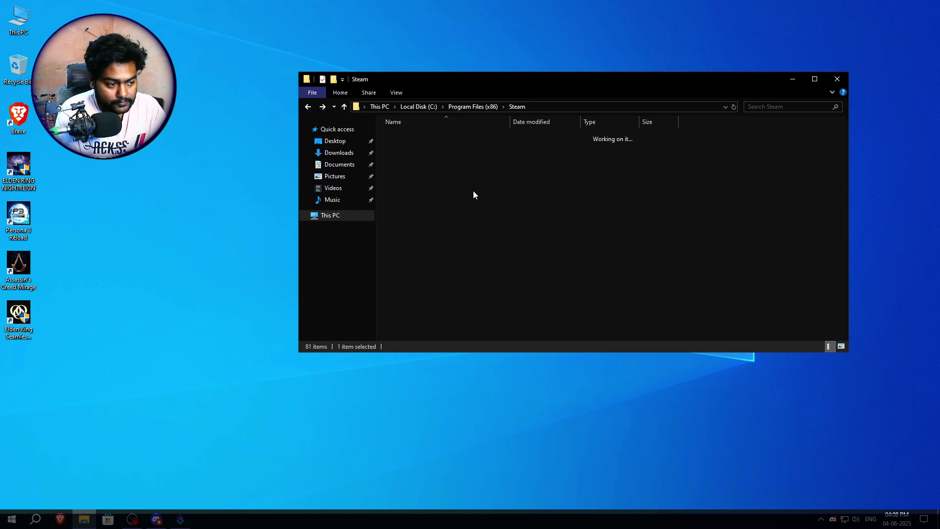
pyautogui.rightClick(522, 187)
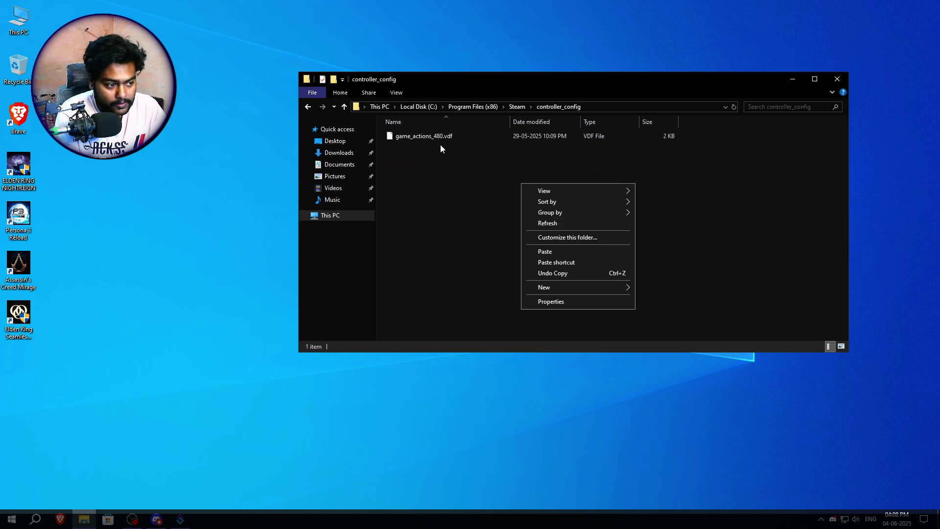
pyautogui.click(543, 251)
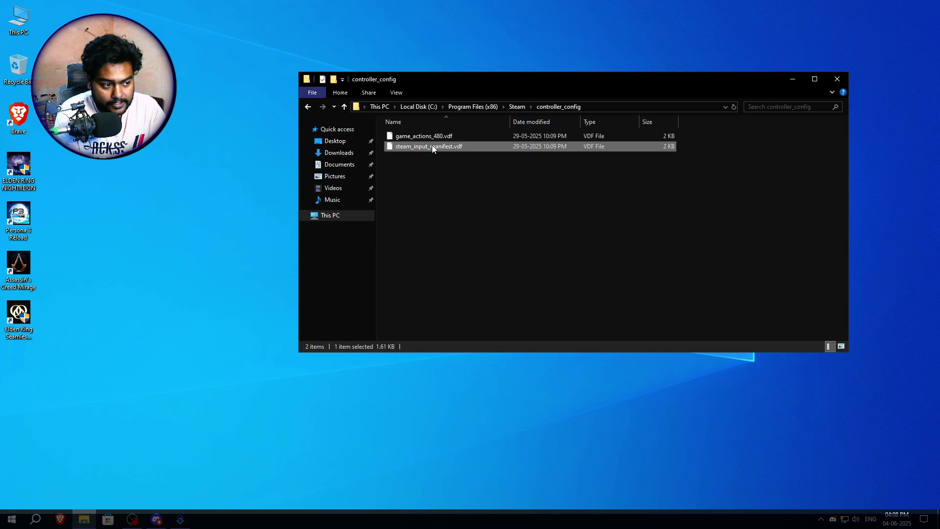
# Permanently delete steam_input_manifest.vdf from controller_config, keeping game_actions_480.vdf.
pyautogui.click(447, 136)
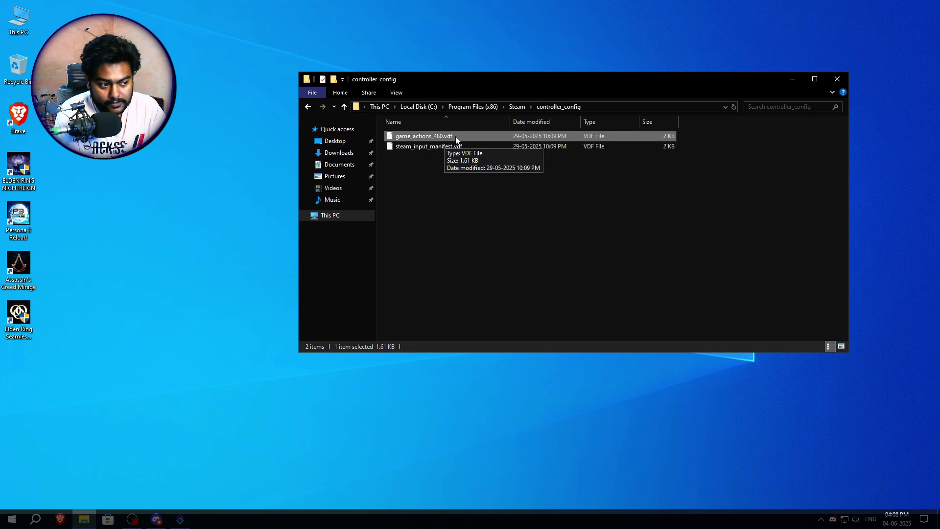
pyautogui.click(466, 156)
pyautogui.click(446, 137)
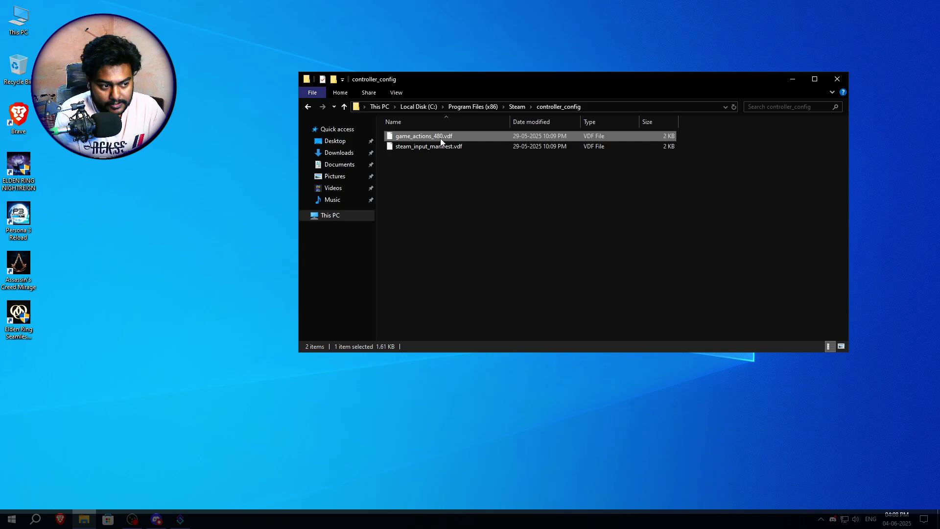
pyautogui.click(451, 148)
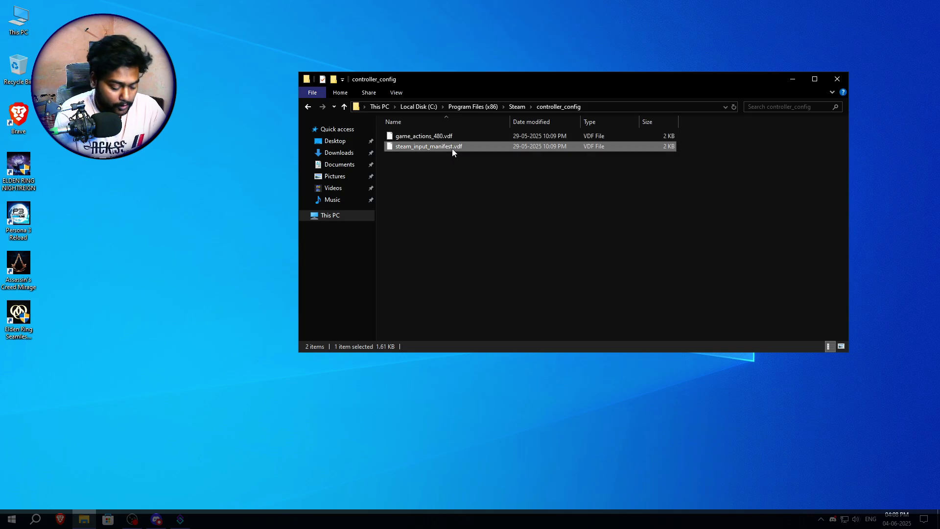
pyautogui.hotkey('shift', 'Delete')
pyautogui.press('Return')
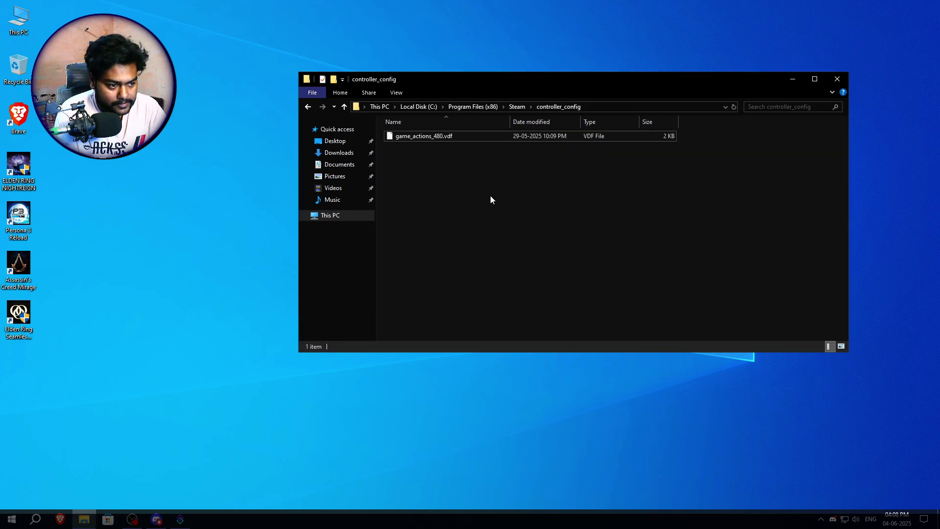
# Return to the ELDEN RING NIGHTREIGN Game folder and copy its seven steam_input VDF files again.
pyautogui.press('BackSpace')
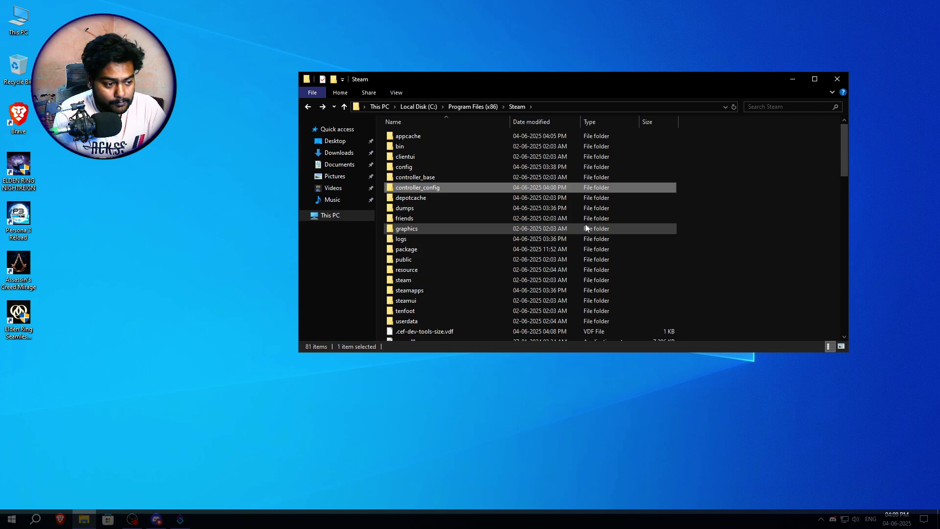
pyautogui.press('BackSpace')
pyautogui.press('BackSpace')
pyautogui.press('BackSpace')
pyautogui.press('BackSpace')
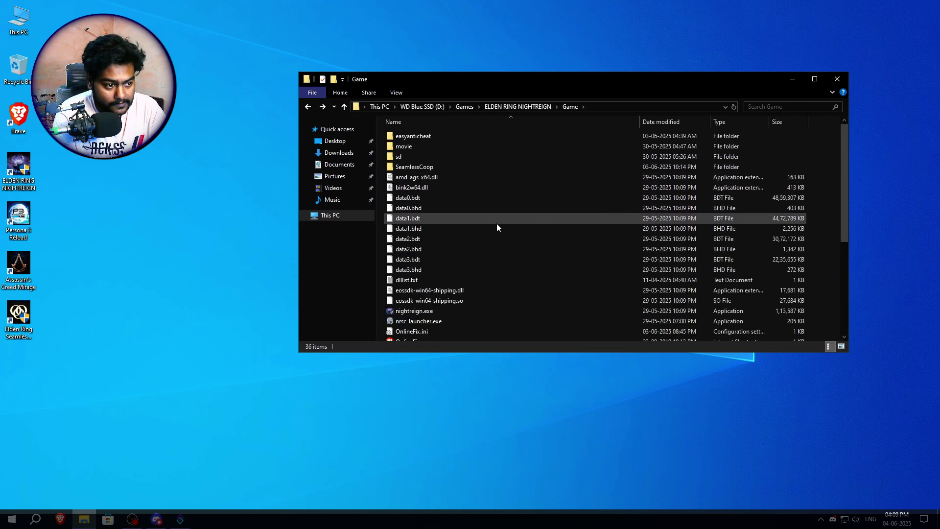
pyautogui.scroll(-5, 509, 235)
pyautogui.moveTo(381, 260); pyautogui.dragTo(431, 324)
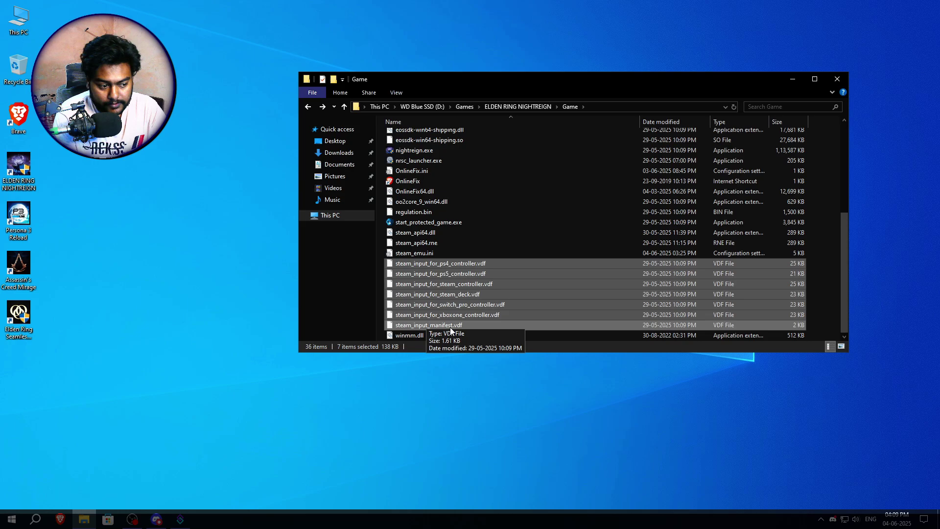
pyautogui.rightClick(450, 324)
pyautogui.click(473, 380)
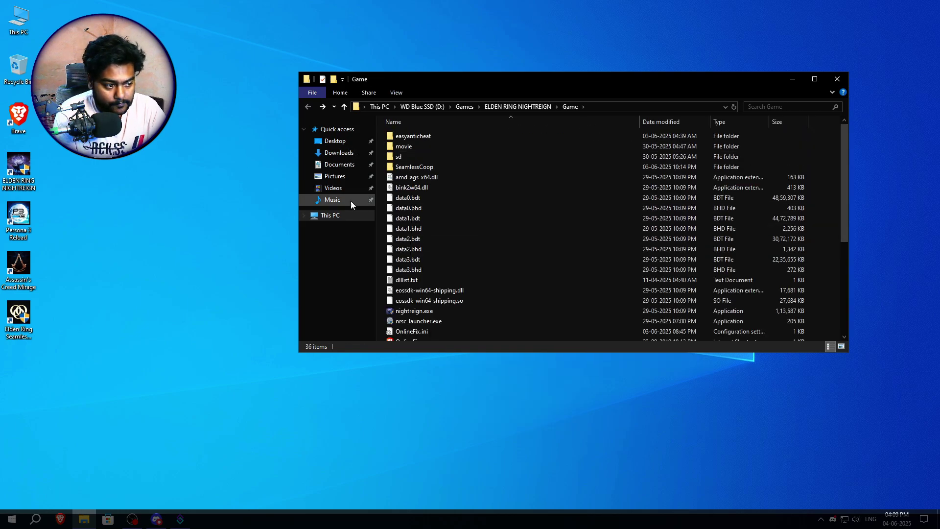
# Check the copied steam_input files, including steam_input_manifest.vdf, in Steam's controller_base\templates folder under Program Files (x86).
pyautogui.click(372, 216)
pyautogui.click(441, 148)
pyautogui.doubleClick(441, 148)
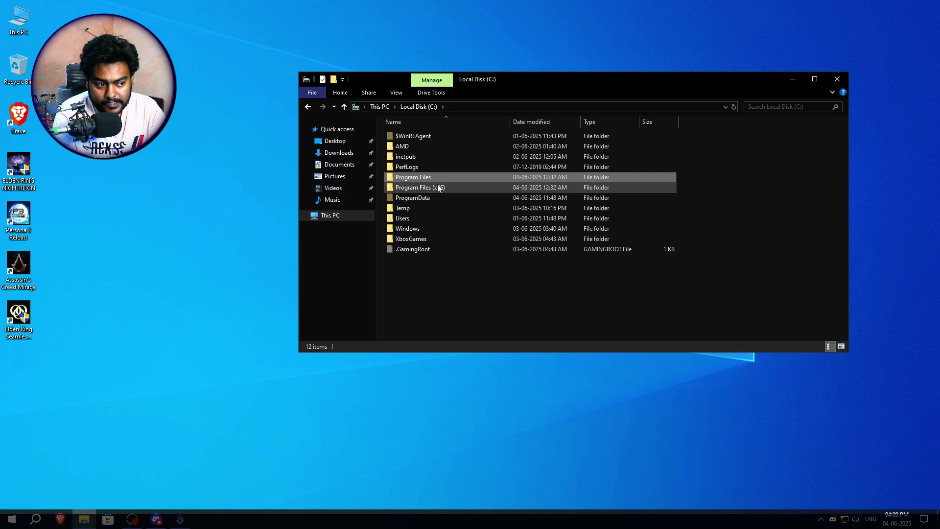
pyautogui.doubleClick(437, 184)
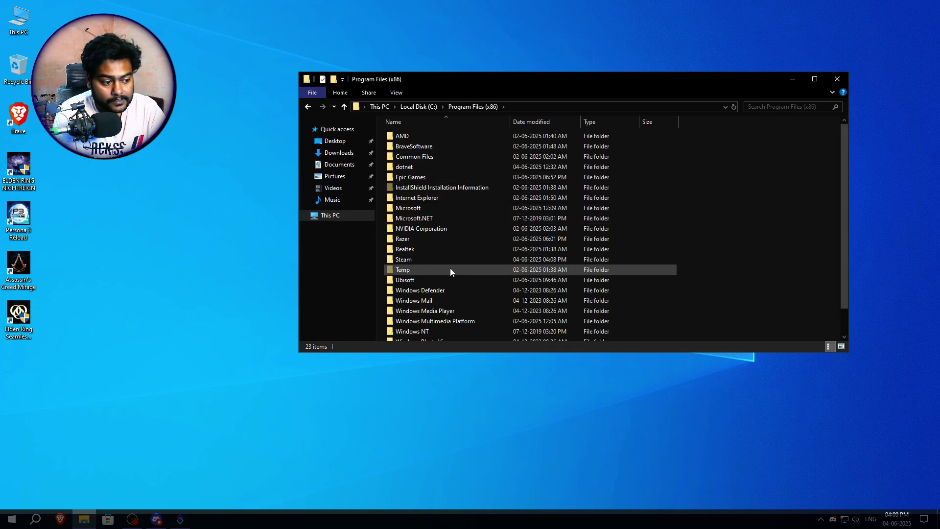
pyautogui.doubleClick(427, 258)
pyautogui.doubleClick(431, 179)
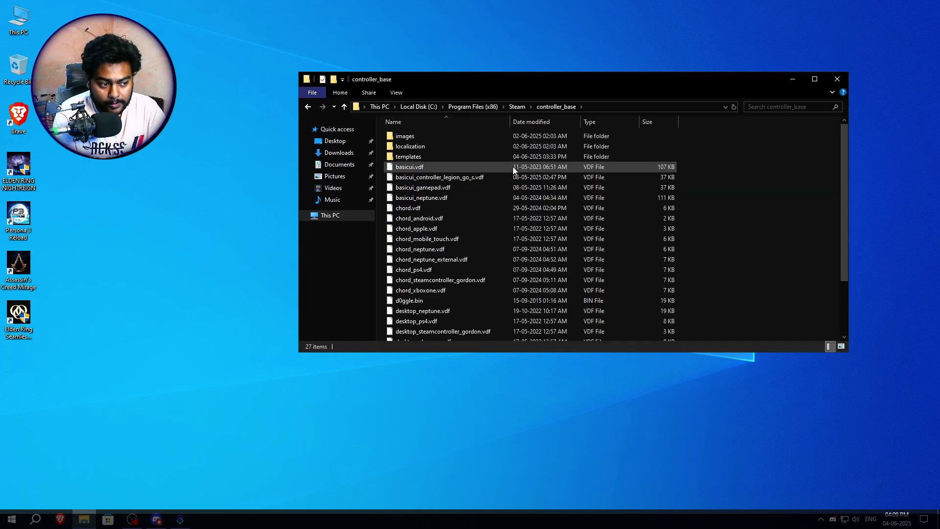
pyautogui.click(429, 156)
pyautogui.doubleClick(428, 156)
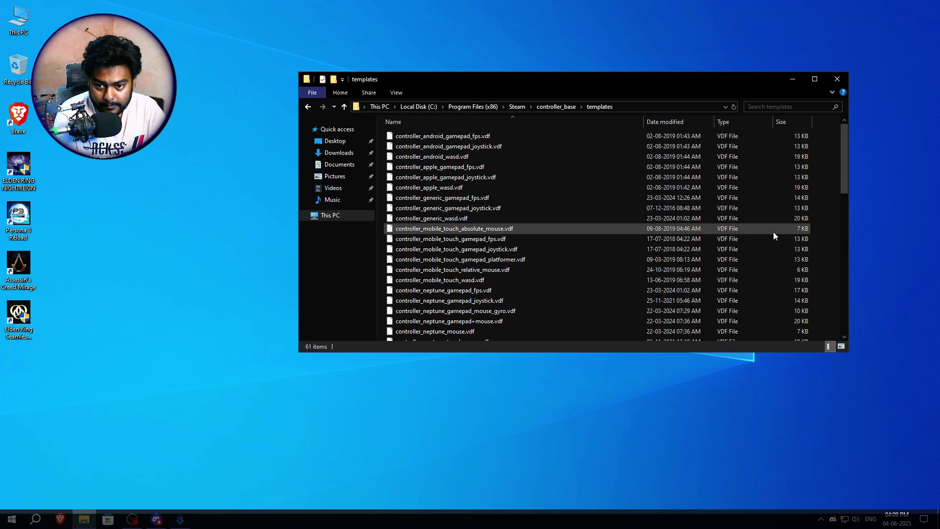
pyautogui.scroll(-13, 773, 230)
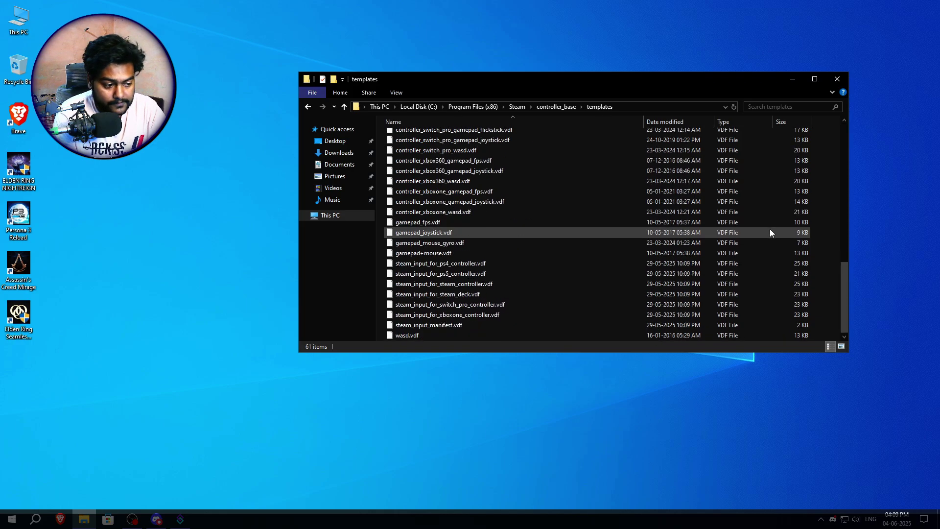
pyautogui.click(441, 325)
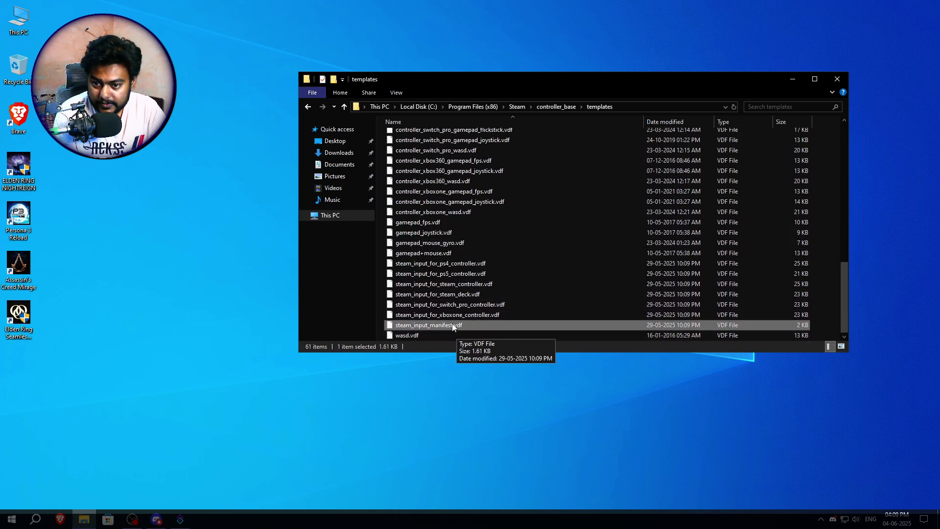
# Check for game_actions_480.vdf in Steam's controller_config folder and close the file window.
pyautogui.press('BackSpace')
pyautogui.press('BackSpace')
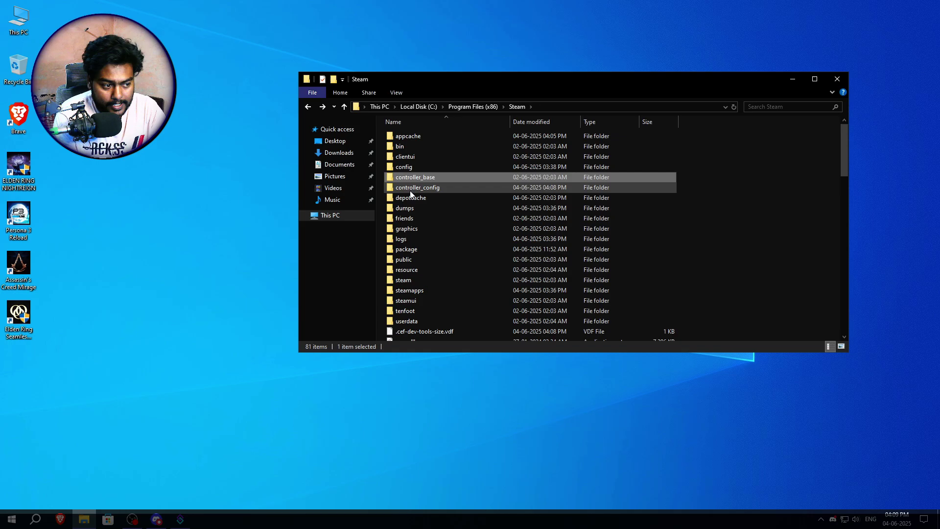
pyautogui.doubleClick(453, 189)
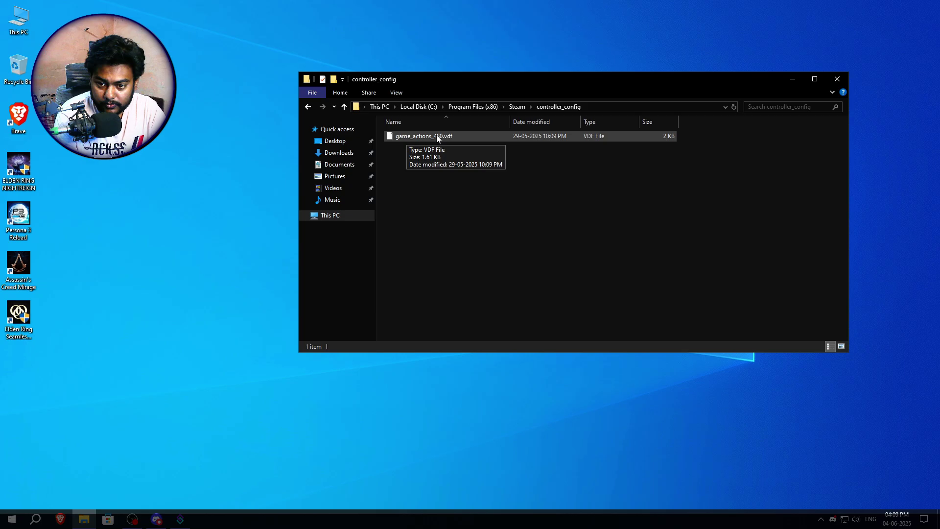
pyautogui.hotkey('alt', 'Left')
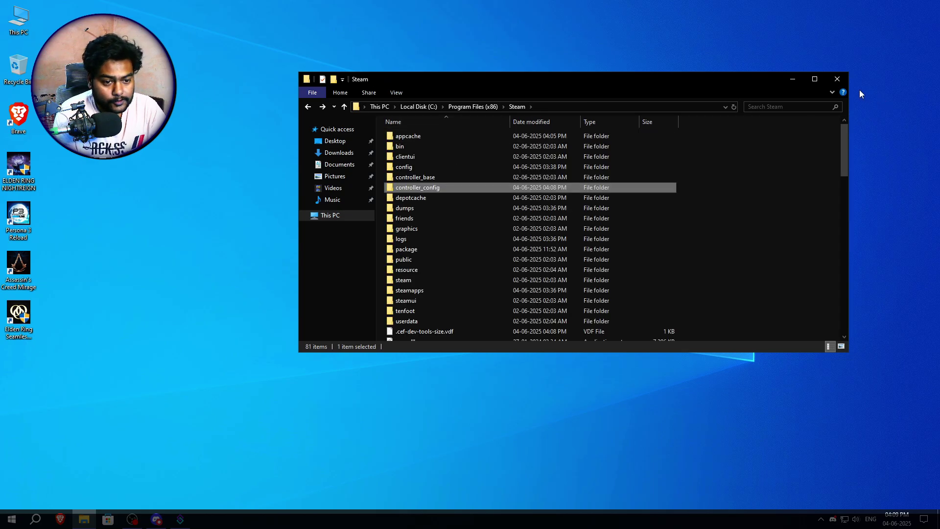
pyautogui.click(836, 79)
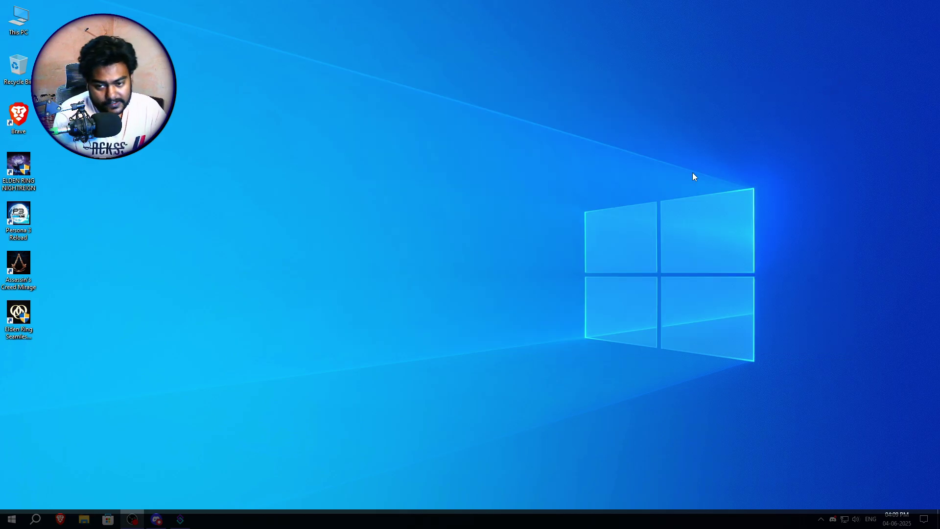
# Switch to DSX to review the controller's Virtual Device mode, and minimize it.
pyautogui.click(821, 520)
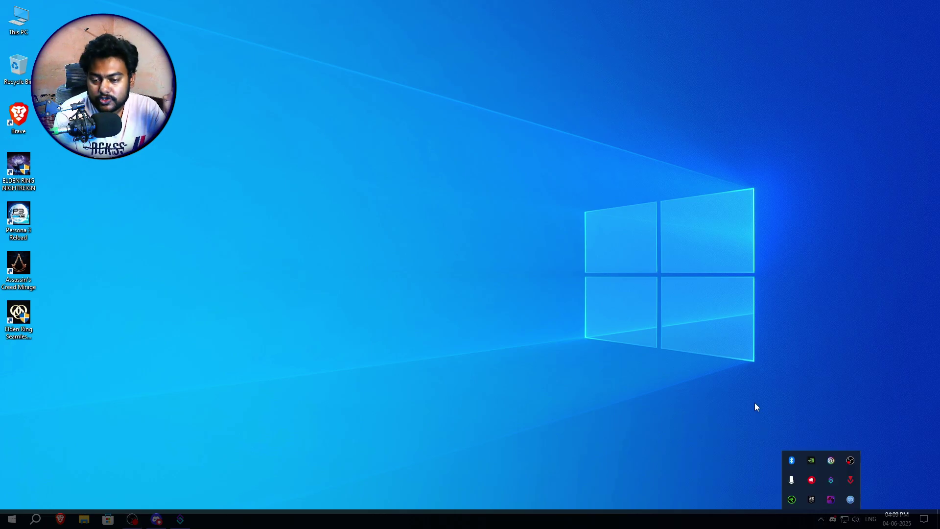
pyautogui.doubleClick(832, 498)
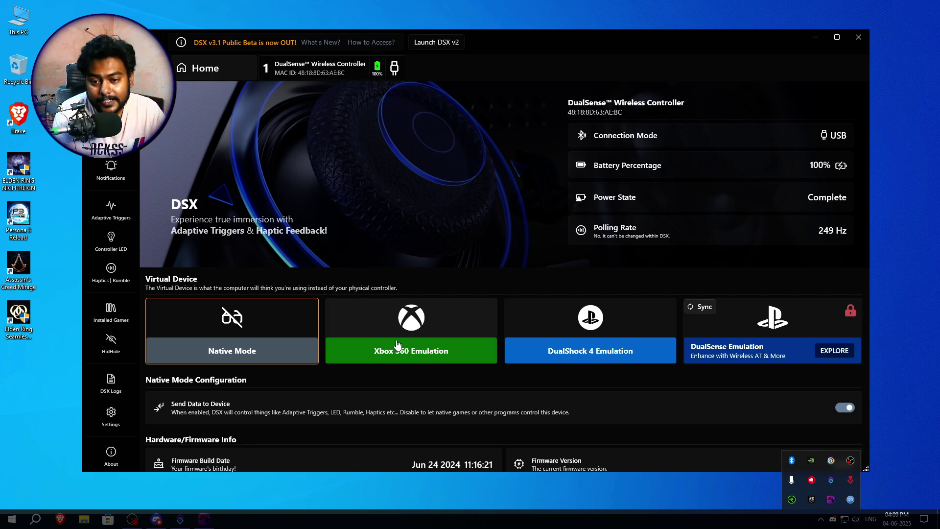
pyautogui.click(815, 38)
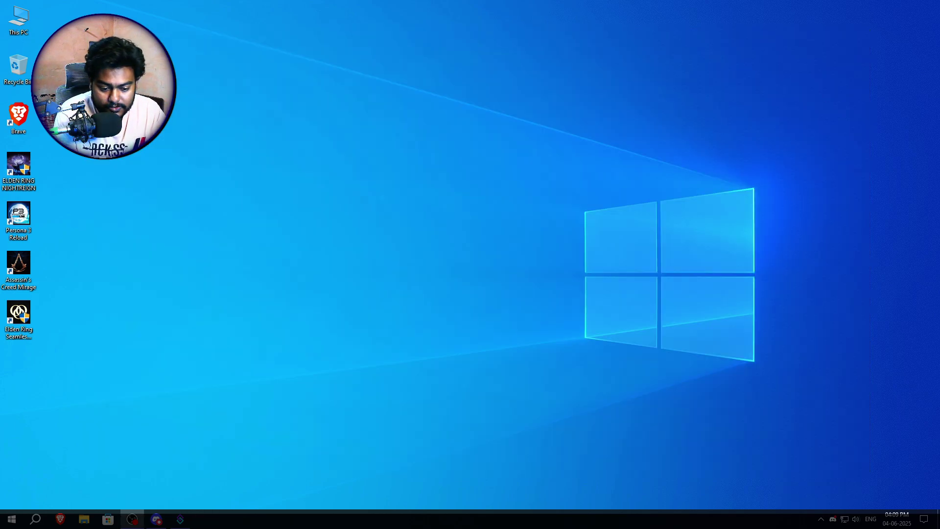
# Mute the system speakers and dismiss the volume control.
pyautogui.click(855, 519)
pyautogui.click(783, 495)
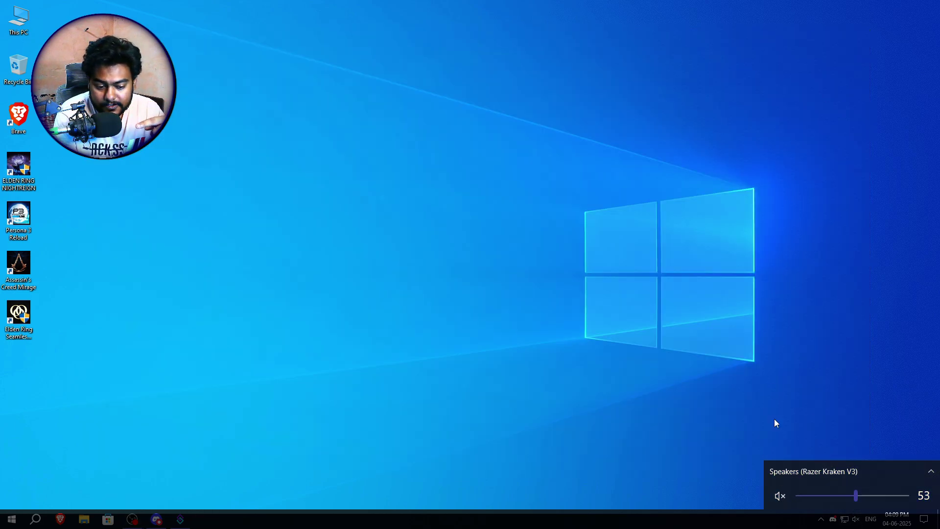
pyautogui.click(773, 418)
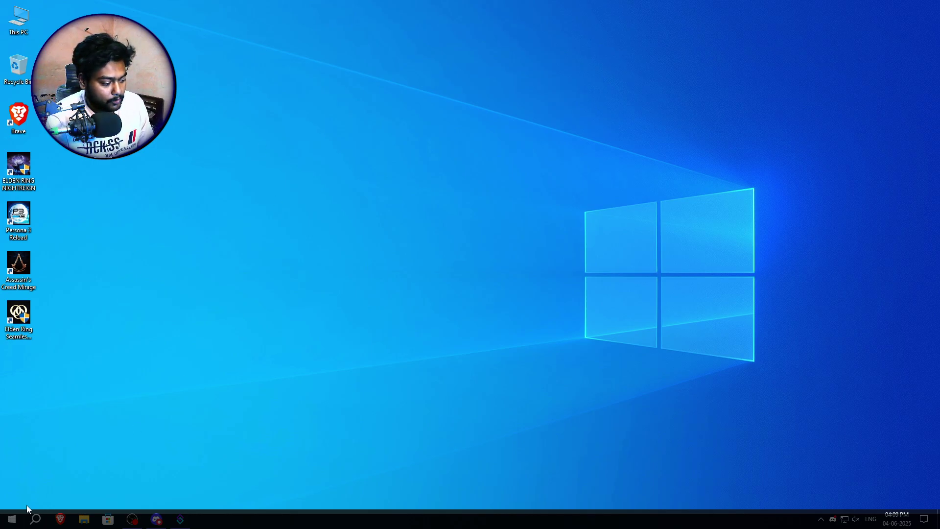
# Find and launch Steam, and minimize its library window.
pyautogui.click(12, 519)
pyautogui.write('STEAm')
pyautogui.click(270, 328)
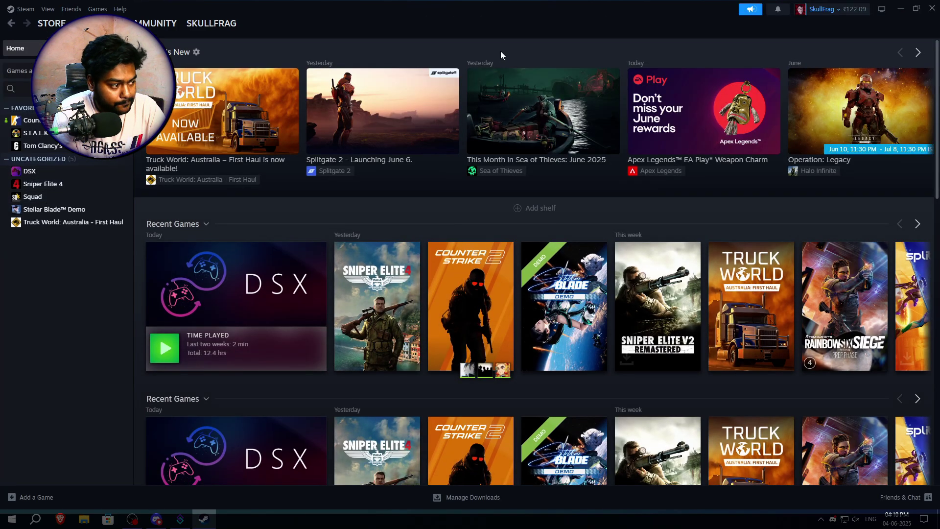
pyautogui.click(900, 8)
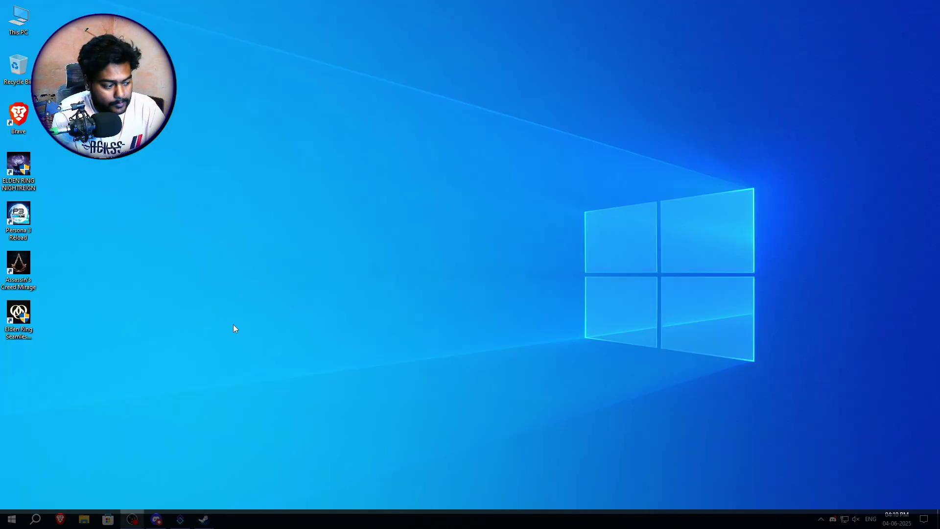
# Open the ELDEN RING NIGHTREIGN shortcut's file location, run nrsc_launcher.exe as administrator, and minimize the folder window.
pyautogui.rightClick(28, 185)
pyautogui.click(49, 185)
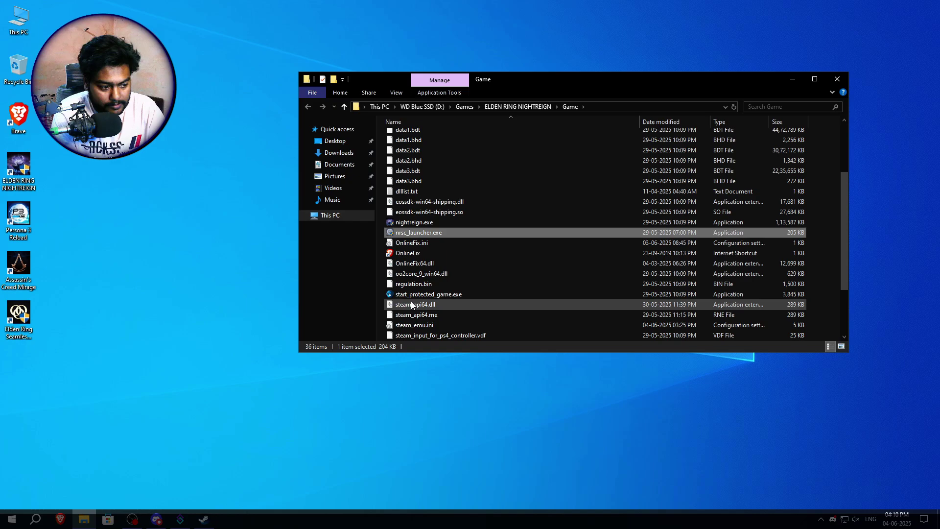
pyautogui.rightClick(423, 236)
pyautogui.click(472, 254)
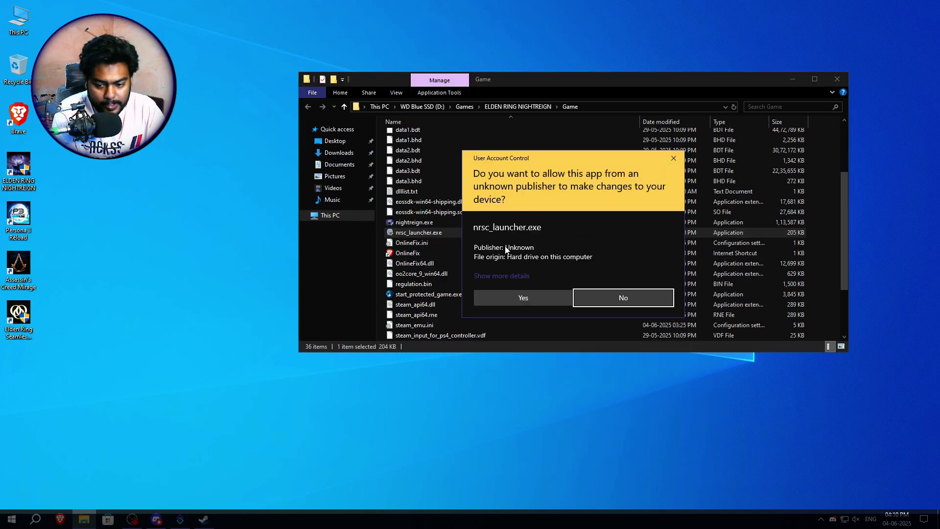
pyautogui.click(505, 297)
pyautogui.click(793, 79)
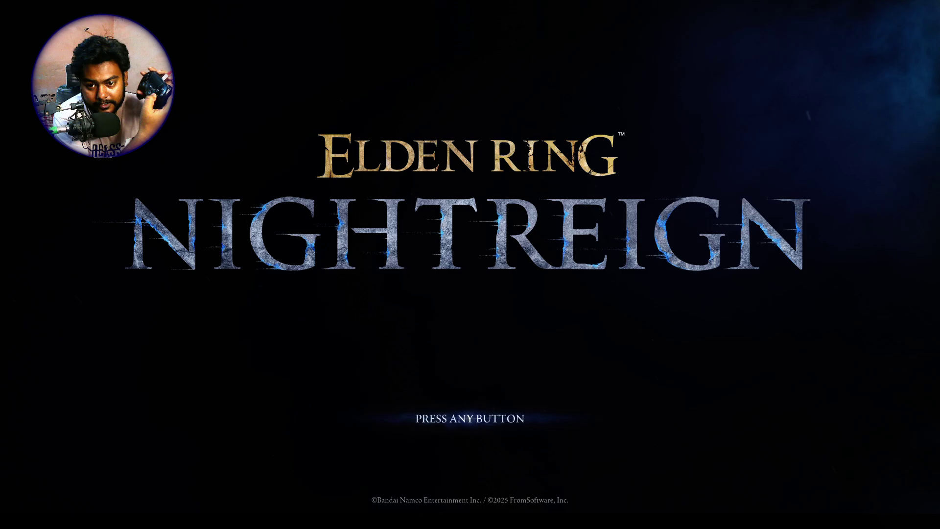
# Continue past the title screen and accept the seamless co-op mod welcome notice to reach the main menu.
pyautogui.press('Return')
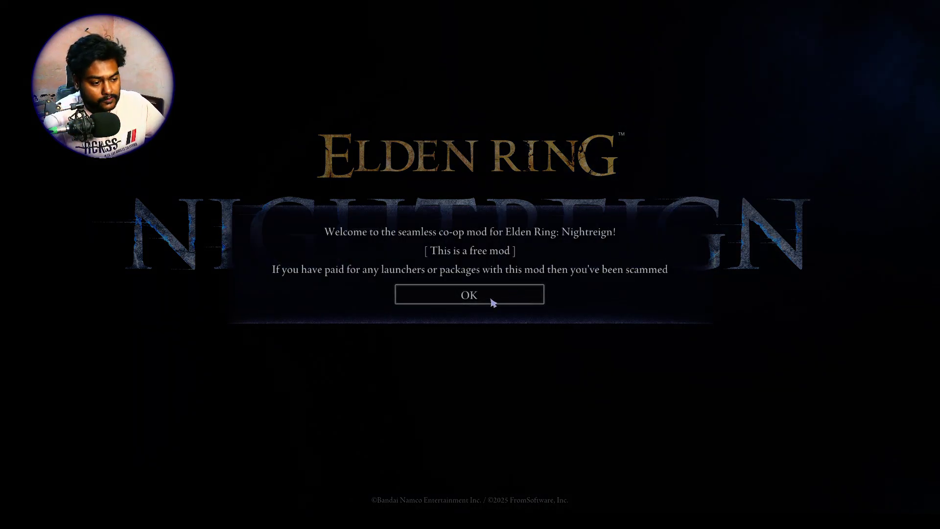
pyautogui.click(492, 302)
pyautogui.click(486, 289)
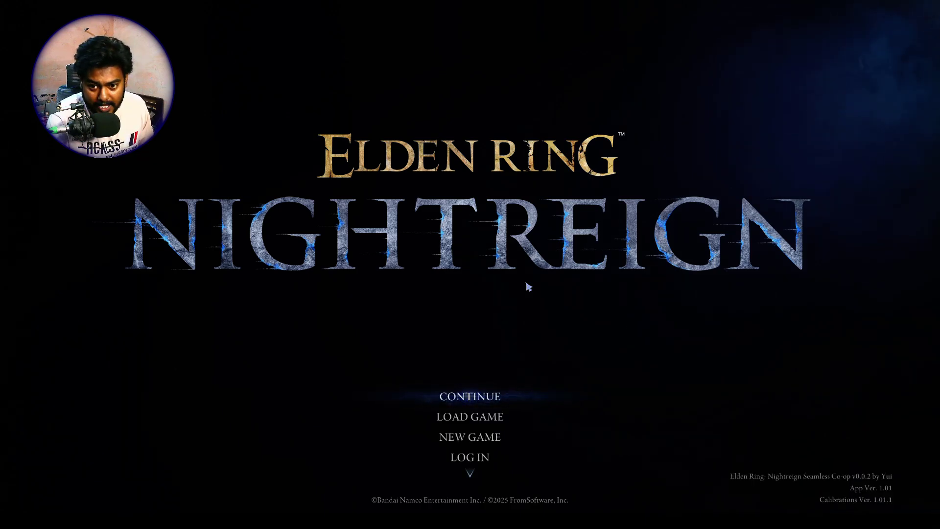
# Reopen the Spacewar controller settings in the Steam overlay and turn Steam Input off and back on.
pyautogui.hotkey('shift', 'Tab')
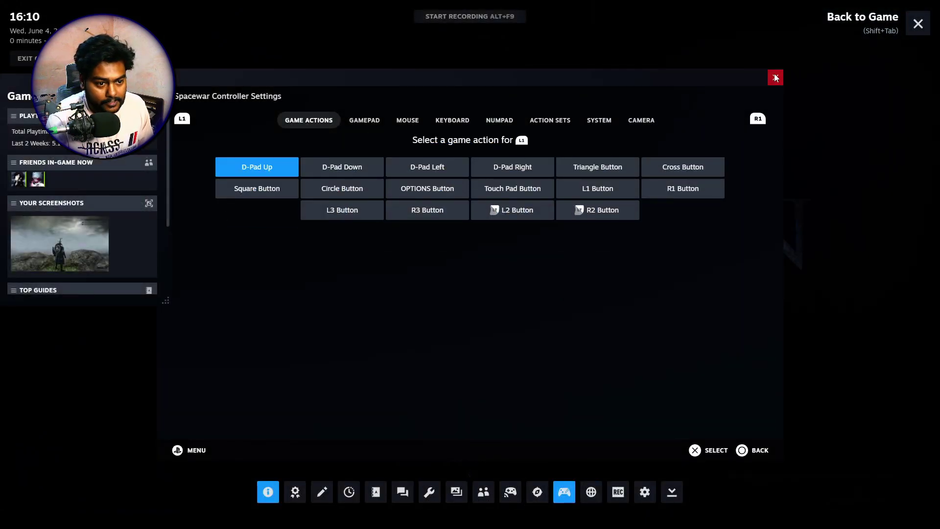
pyautogui.click(775, 77)
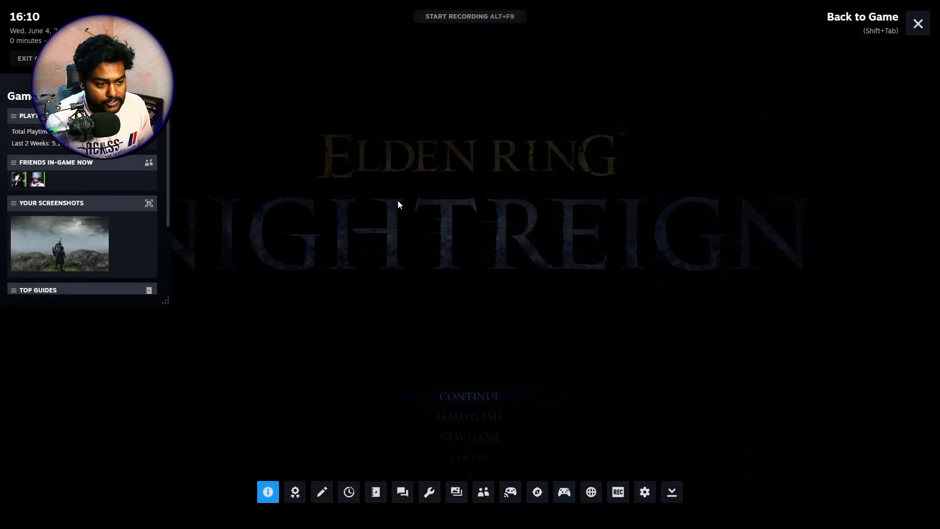
pyautogui.click(561, 495)
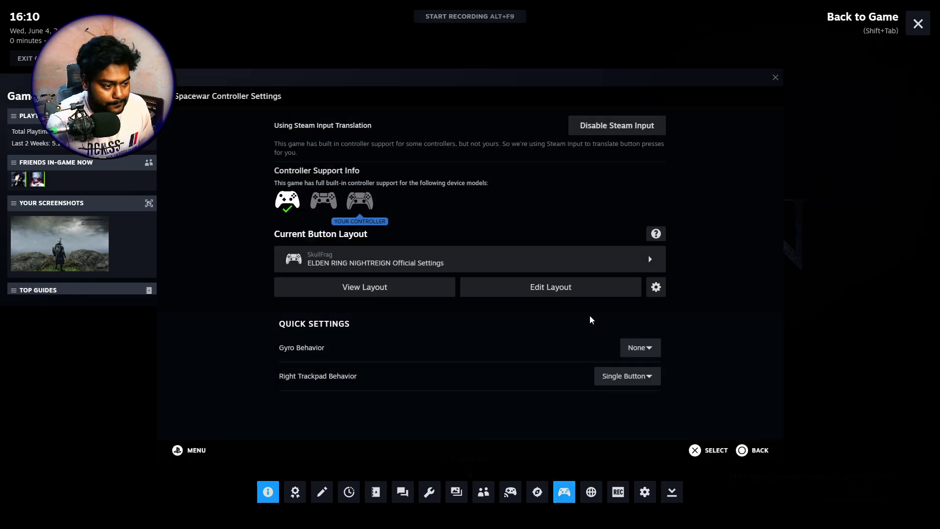
pyautogui.click(598, 130)
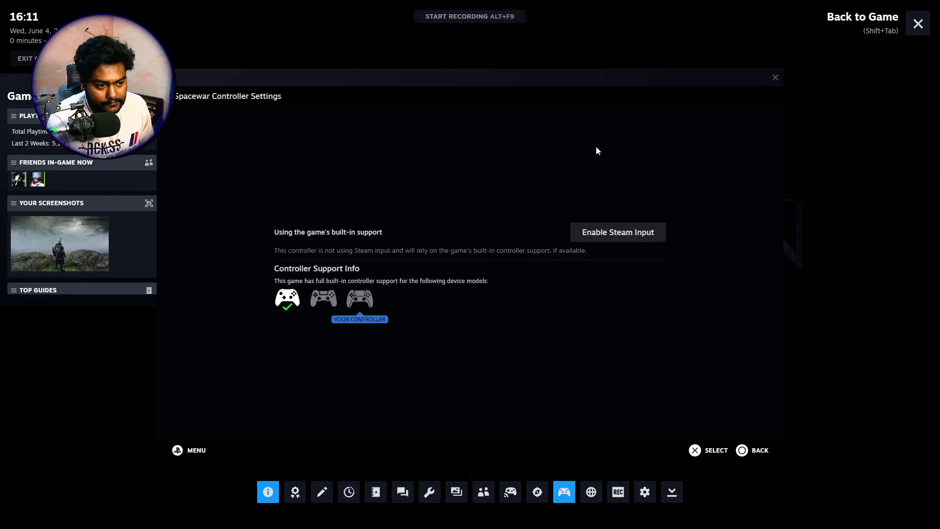
pyautogui.click(621, 239)
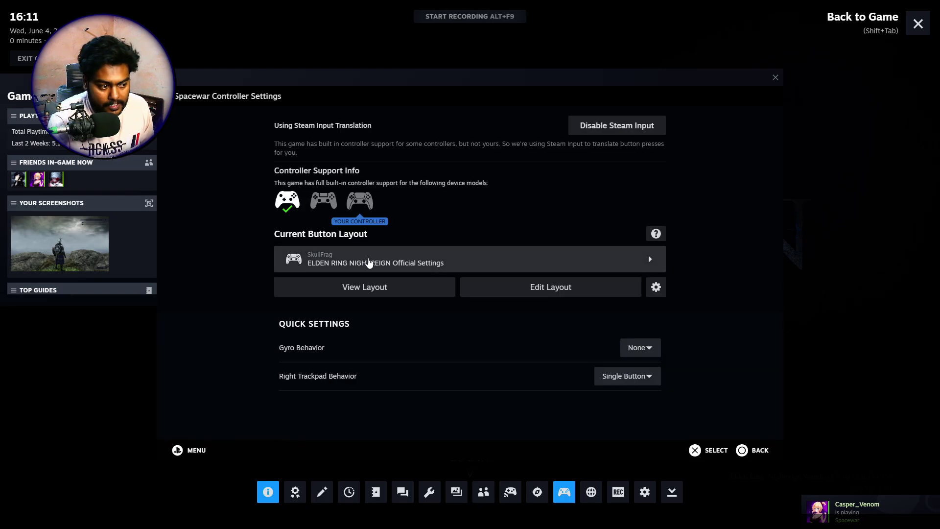
# Open the current button layout's selection and search all layouts for NIGHTRE.
pyautogui.click(356, 259)
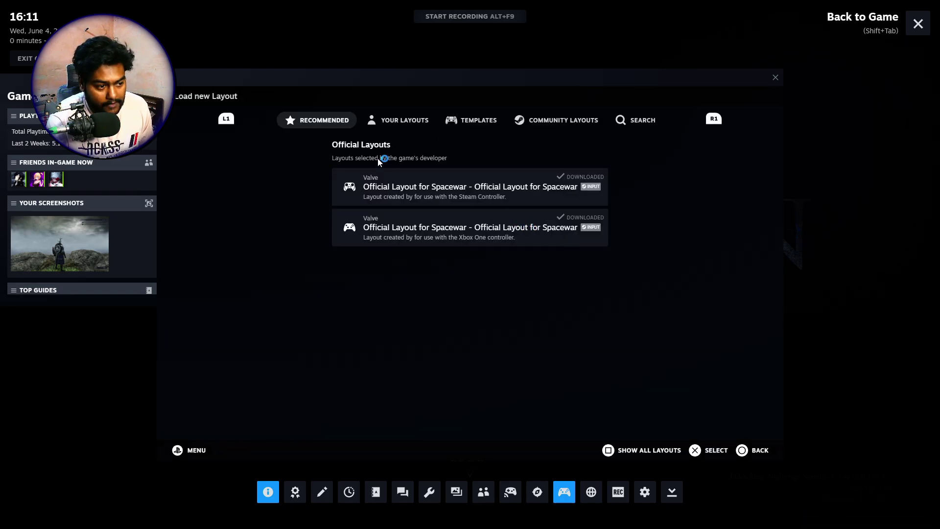
pyautogui.click(643, 123)
pyautogui.click(446, 151)
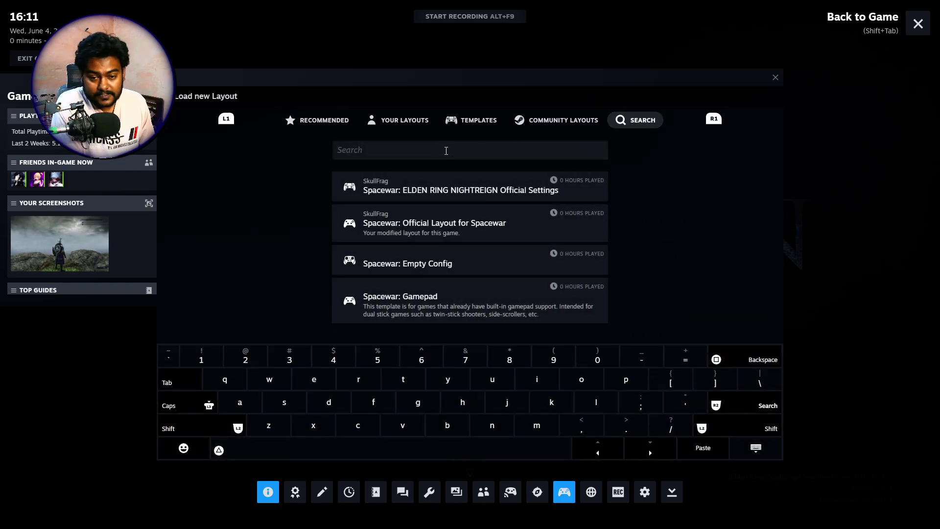
pyautogui.write('NEIGHT')
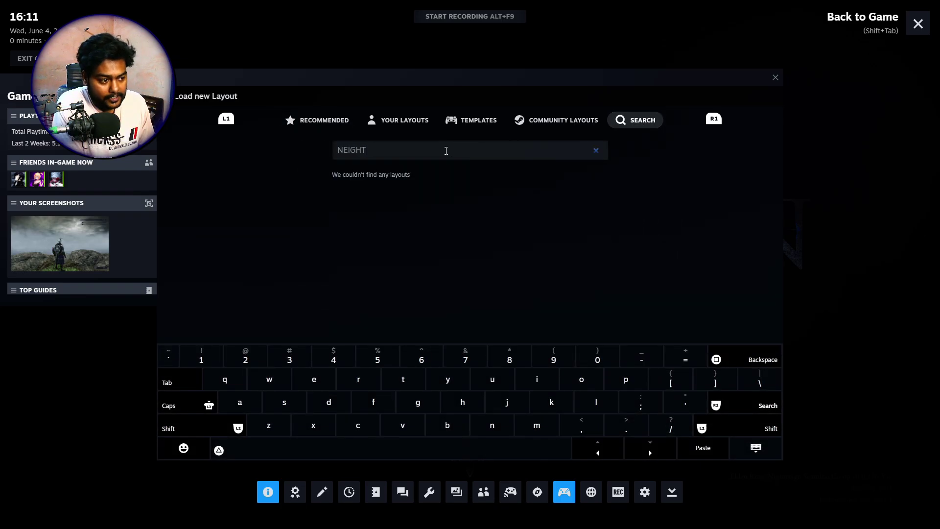
pyautogui.press('BackSpace')
pyautogui.press('BackSpace')
pyautogui.press('BackSpace')
pyautogui.press('BackSpace')
pyautogui.press('BackSpace')
pyautogui.write('IGHTREIN')
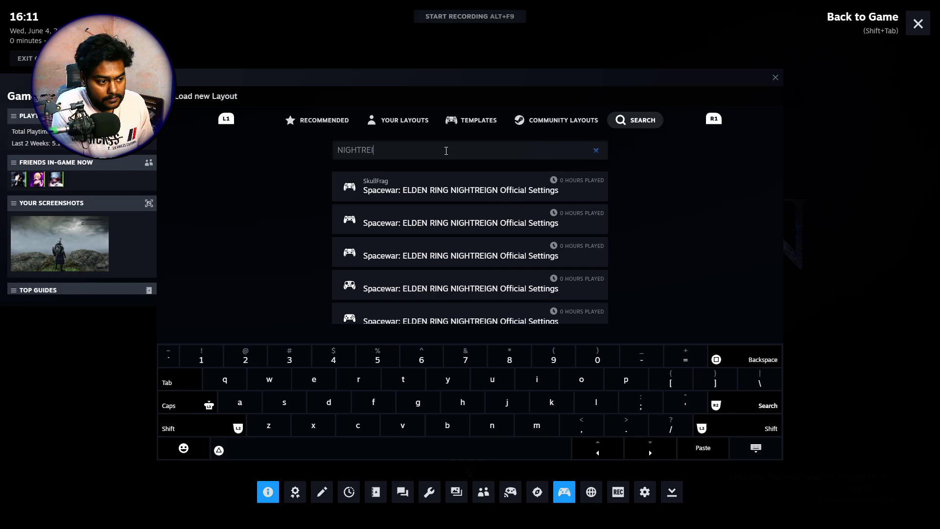
pyautogui.press('BackSpace')
pyautogui.press('BackSpace')
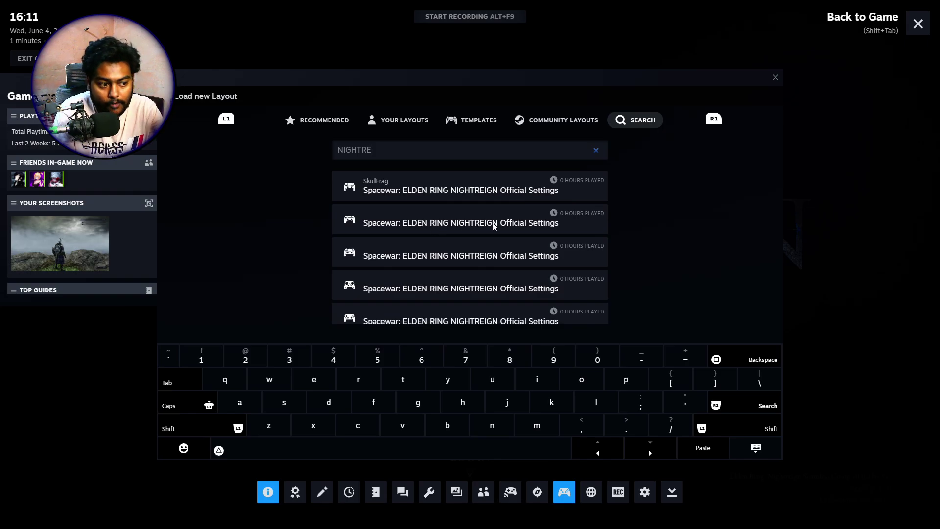
# Apply the second ELDEN RING NIGHTREIGN Official Settings layout in the results and return to the game.
pyautogui.click(473, 220)
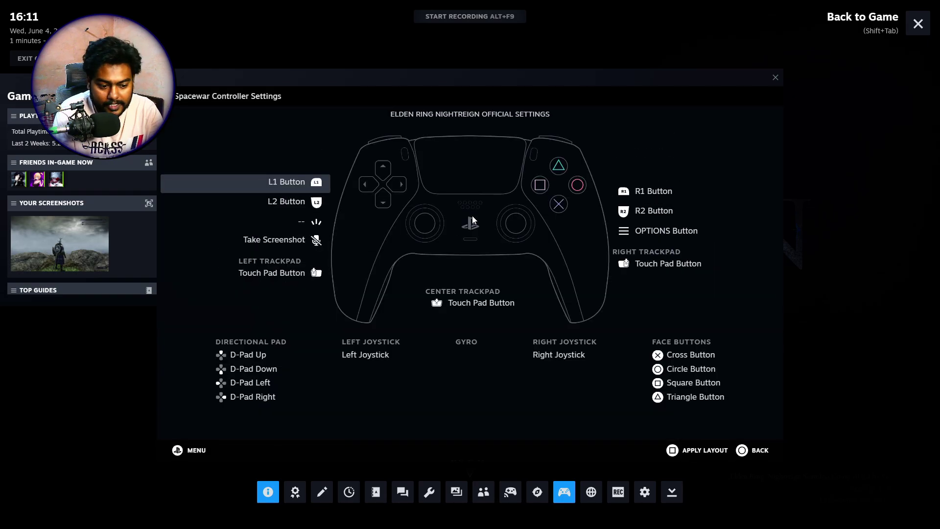
pyautogui.click(700, 450)
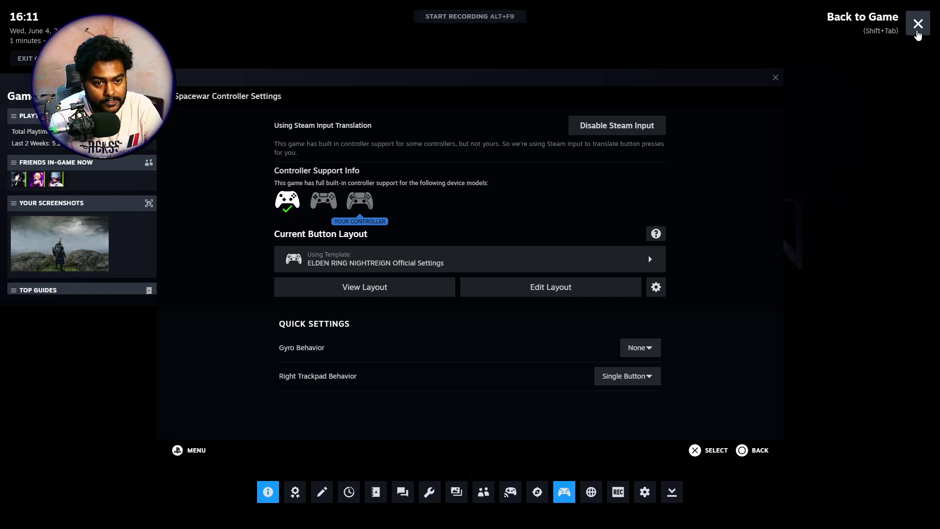
pyautogui.click(916, 31)
# Test the controller by moving the selection up and down through the main menu entries.
pyautogui.press('Down')
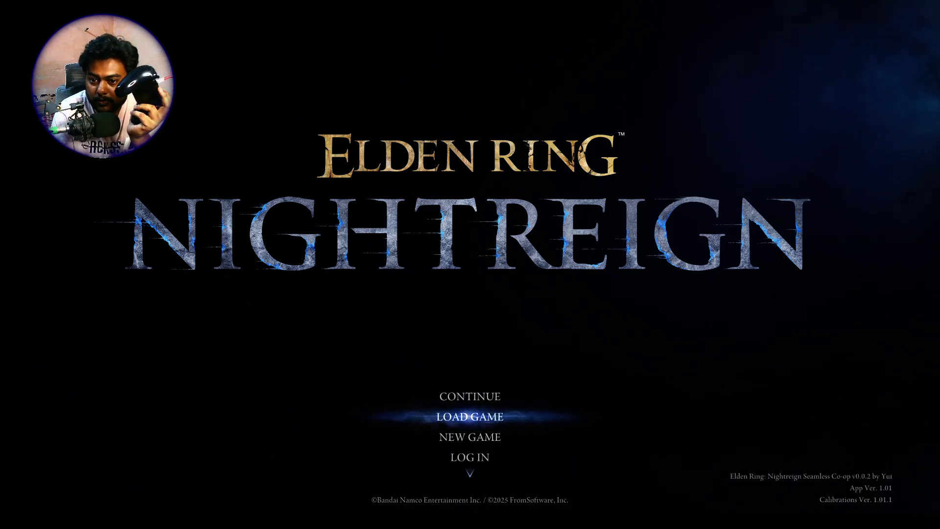
pyautogui.press('Down')
pyautogui.press('Down')
pyautogui.press('Down')
pyautogui.press('Up')
pyautogui.press('Up')
pyautogui.press('Up')
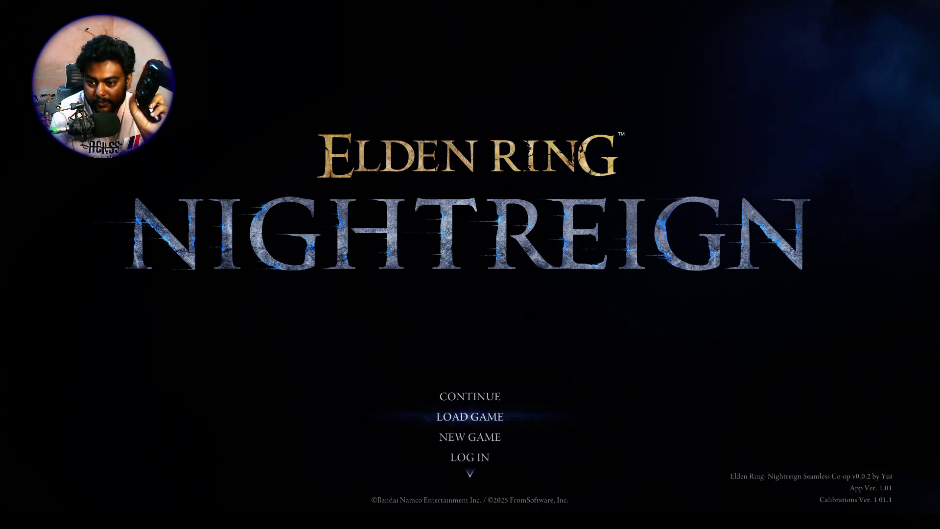
pyautogui.press('Up')
pyautogui.press('Up')
pyautogui.press('Up')
pyautogui.press('Up')
pyautogui.press('Down')
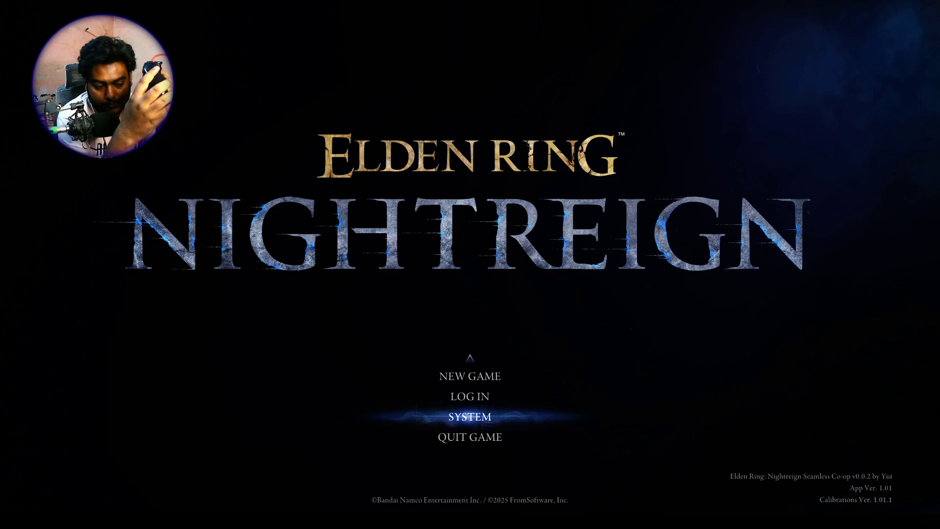
# Move the main menu selection up to Continue and load the saved game.
pyautogui.press('Up')
pyautogui.press('Up')
pyautogui.press('Up')
pyautogui.press('Up')
pyautogui.press('Return')
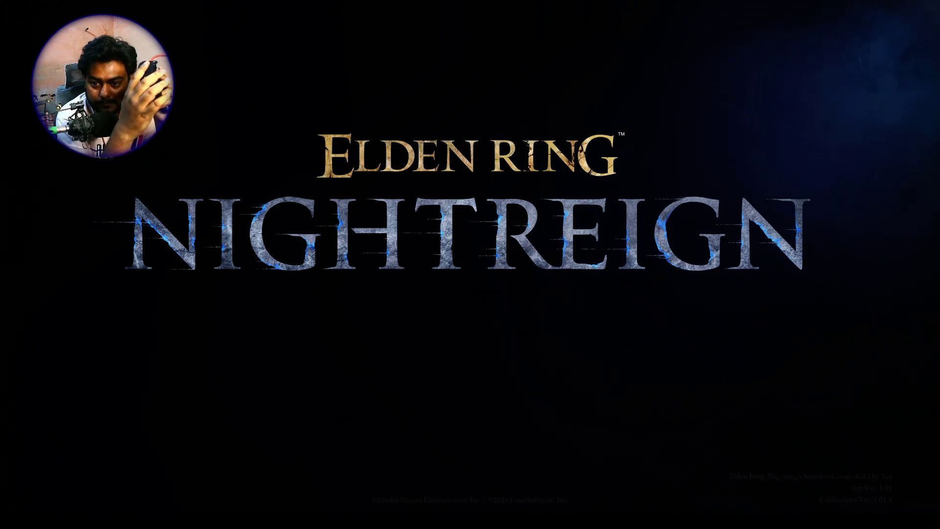